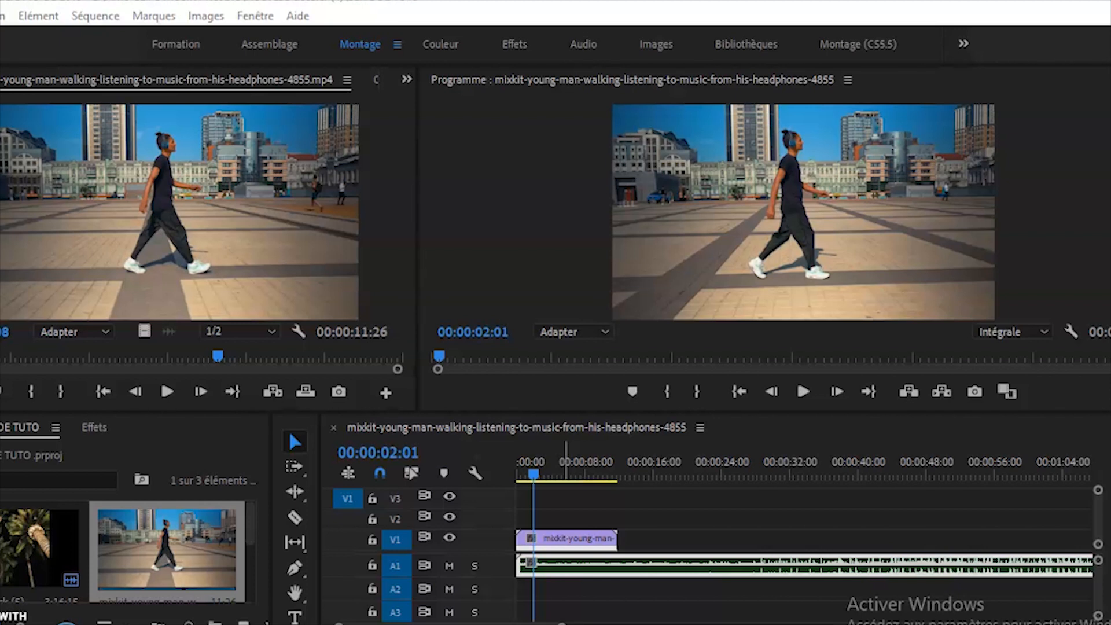
Play the walking video clip on track V1 from the start of the sequence through to its end
{"action": "left_click_drag", "start_coordinate": [563, 621], "coordinate": [636, 619]}
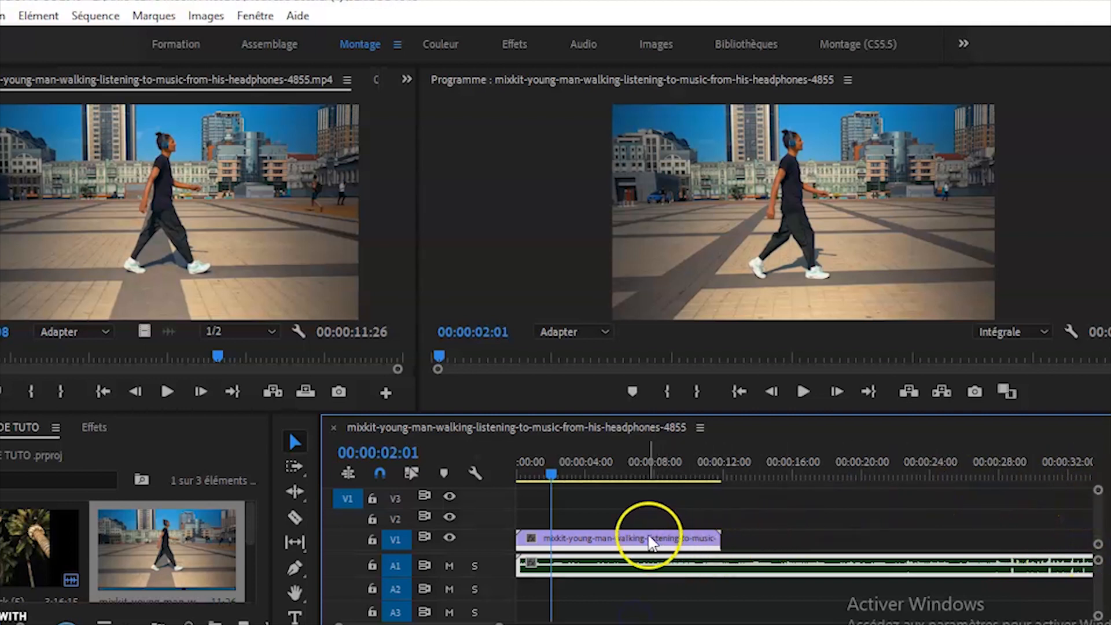
{"action": "left_click_drag", "start_coordinate": [541, 474], "coordinate": [517, 479]}
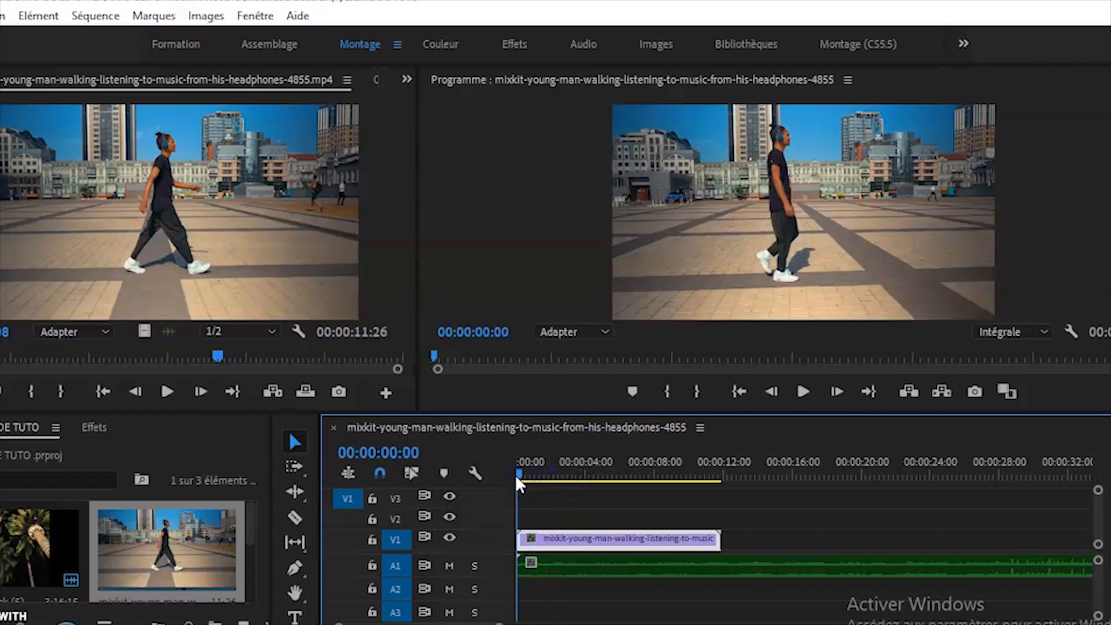
{"action": "key", "text": "space"}
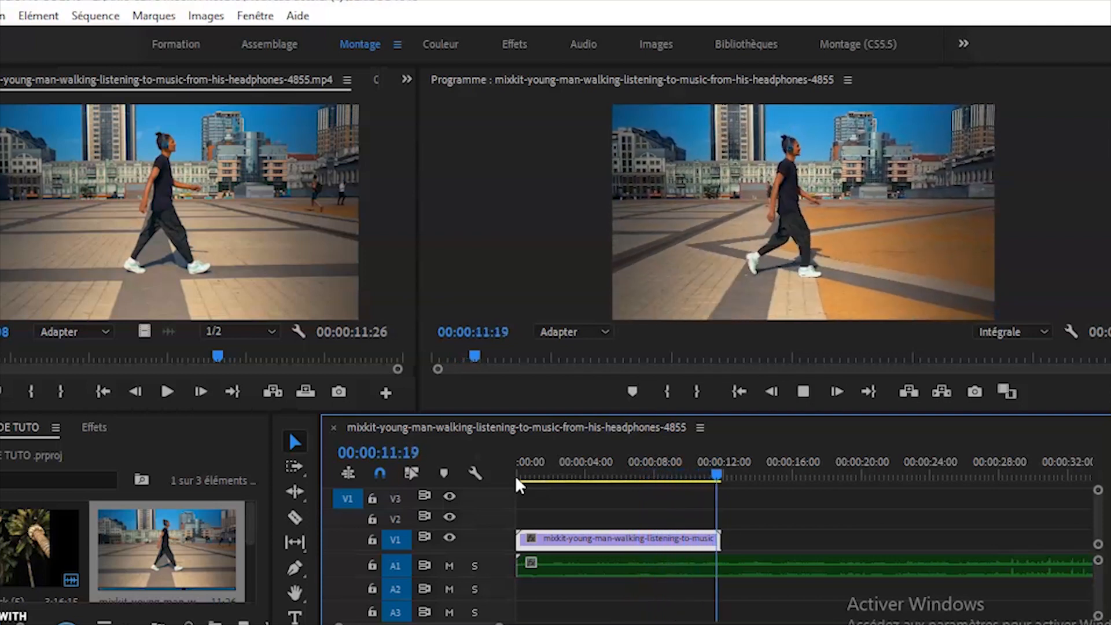
{"action": "left_click", "coordinate": [714, 493]}
Replay the walking clip several times from the start of the sequence to examine its pace against the music
{"action": "left_click_drag", "start_coordinate": [730, 473], "coordinate": [518, 486]}
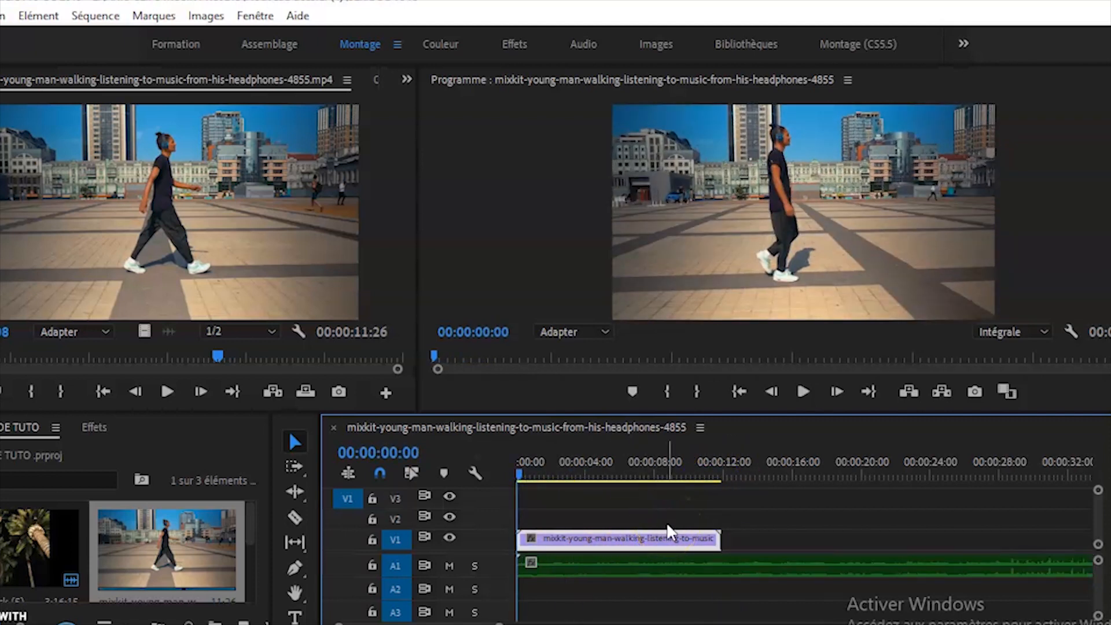
{"action": "key", "text": "space"}
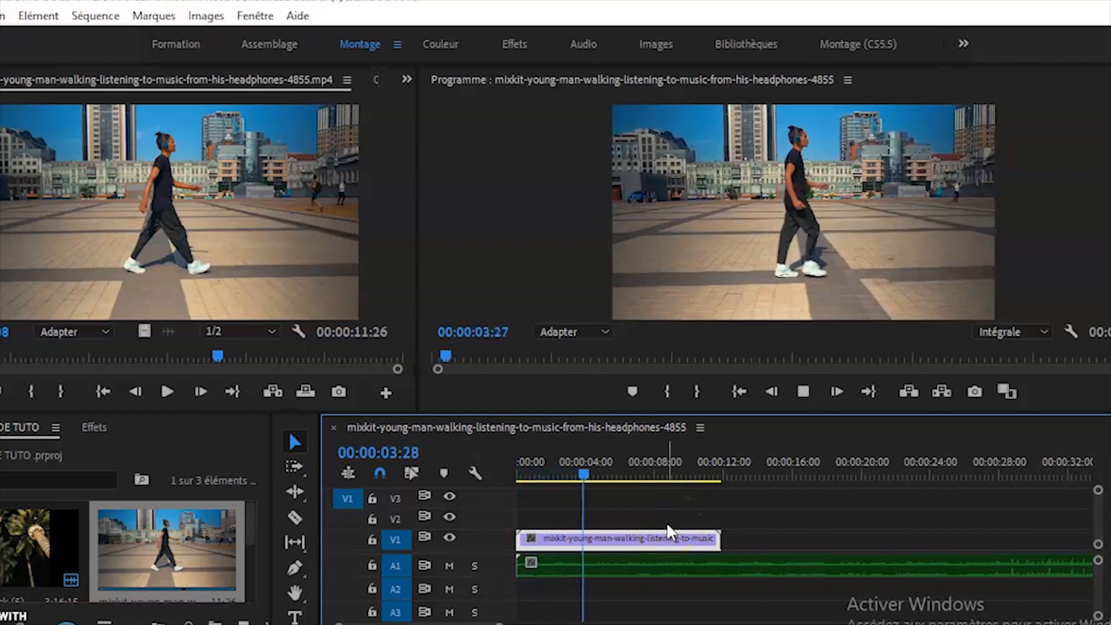
{"action": "key", "text": "space"}
{"action": "left_click_drag", "start_coordinate": [619, 475], "coordinate": [529, 480]}
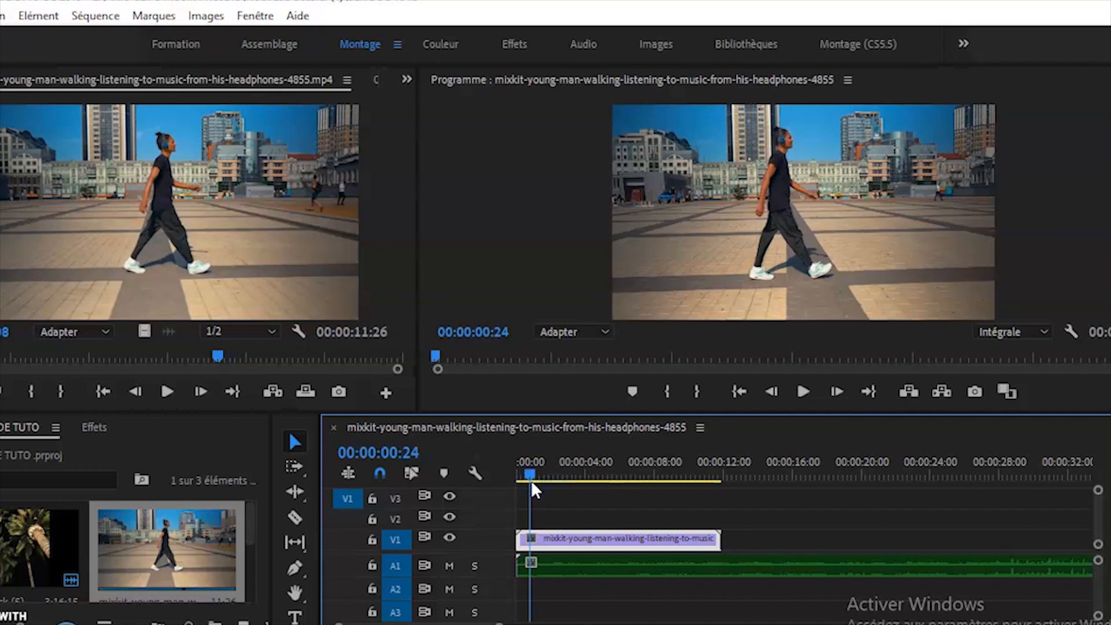
{"action": "key", "text": "space"}
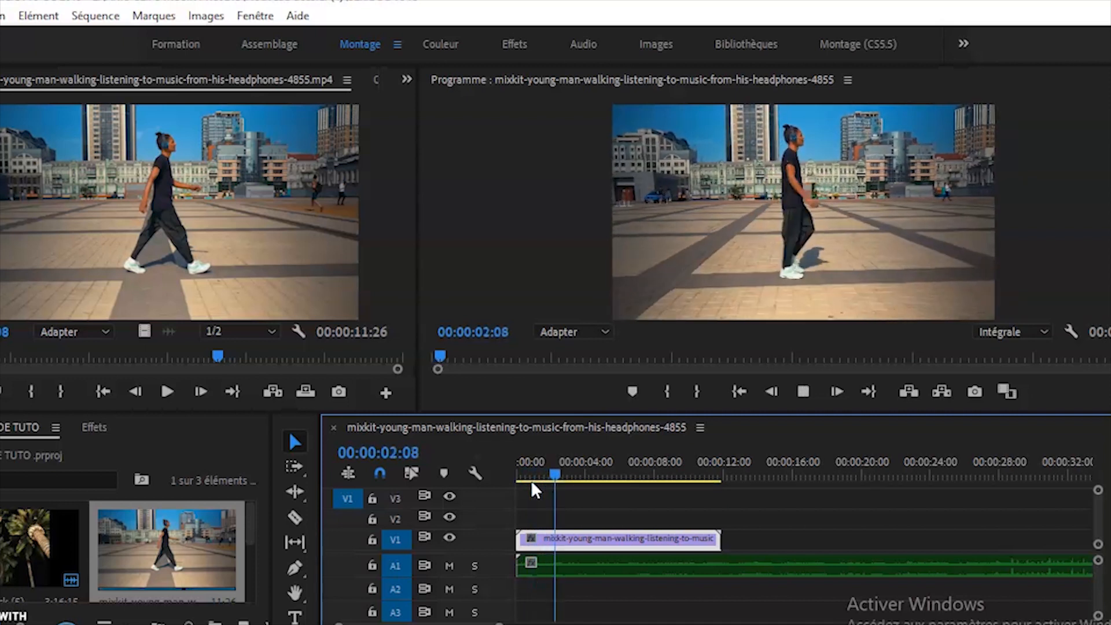
{"action": "key", "text": "space"}
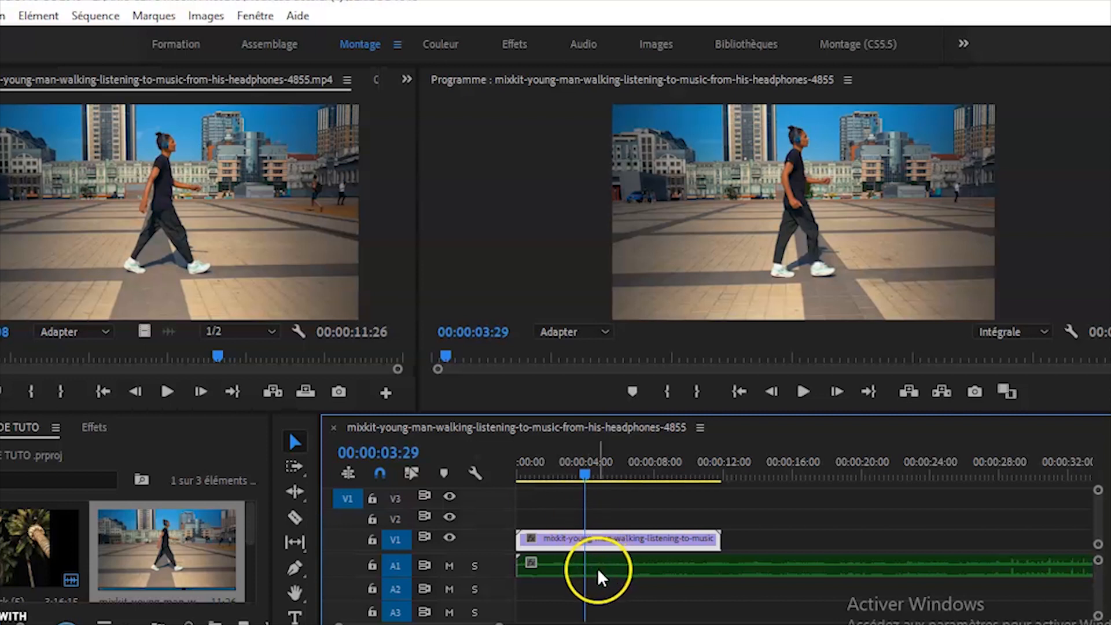
{"action": "left_click_drag", "start_coordinate": [584, 473], "coordinate": [513, 476]}
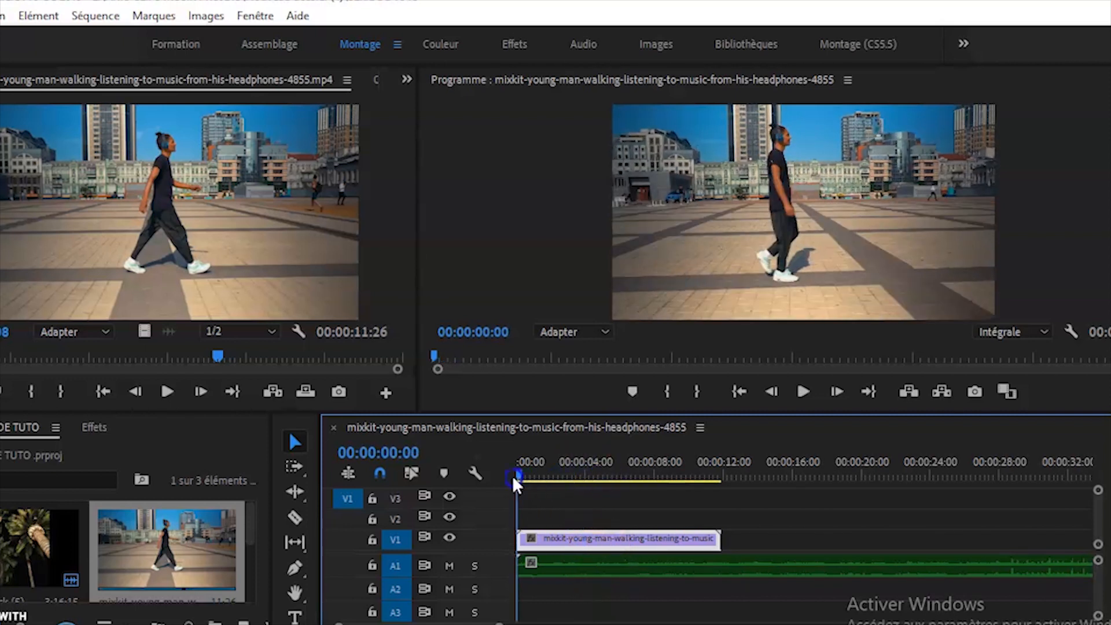
{"action": "key", "text": "space"}
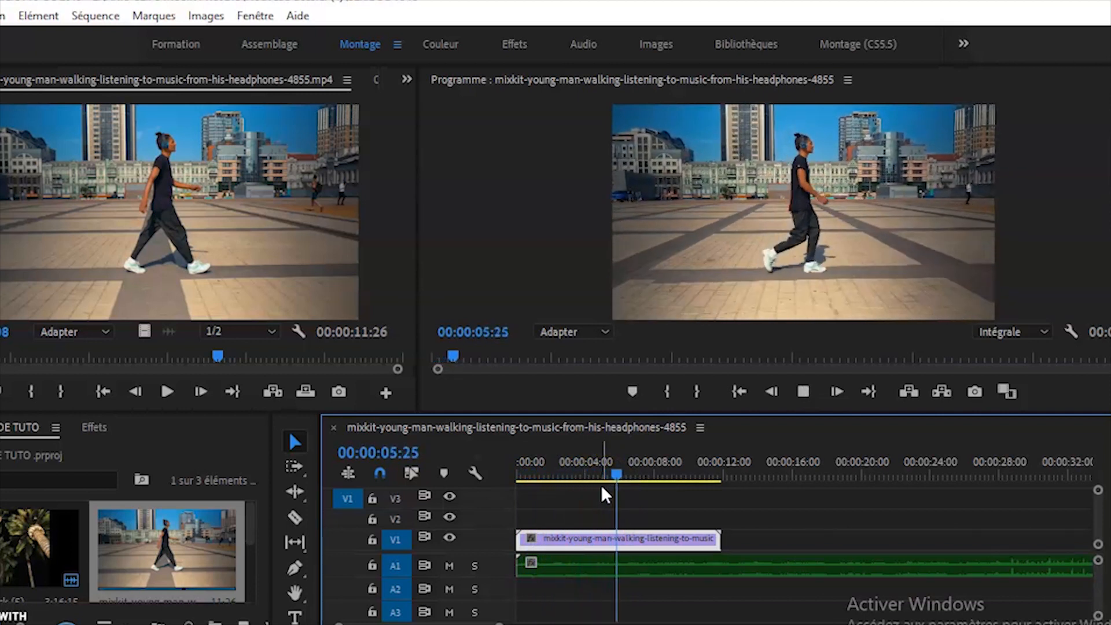
{"action": "key", "text": "space"}
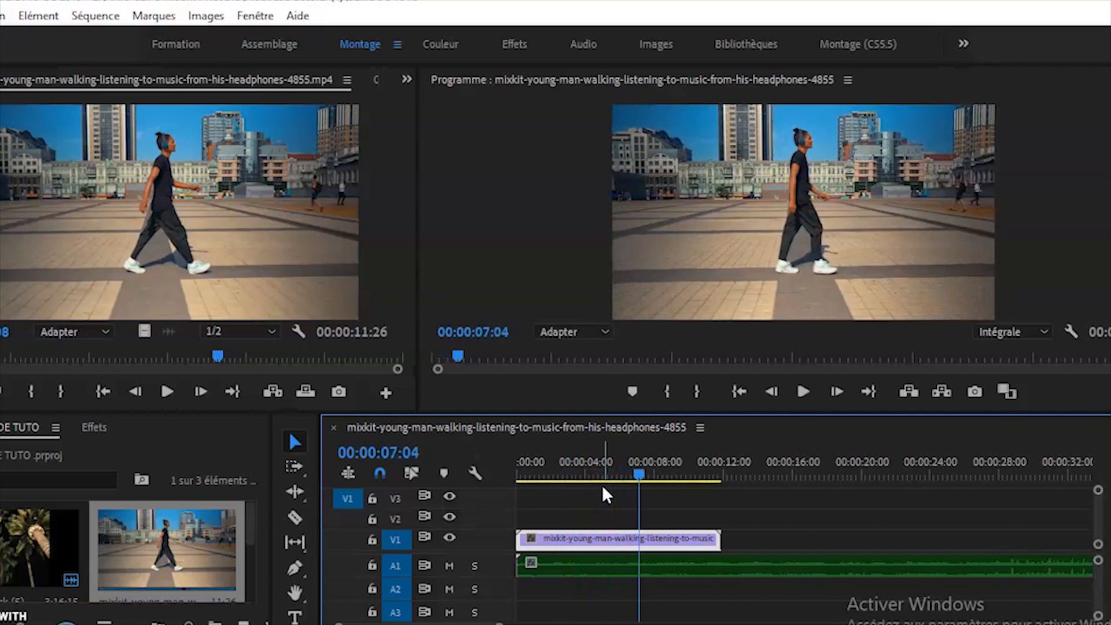
{"action": "left_click_drag", "start_coordinate": [635, 476], "coordinate": [511, 487]}
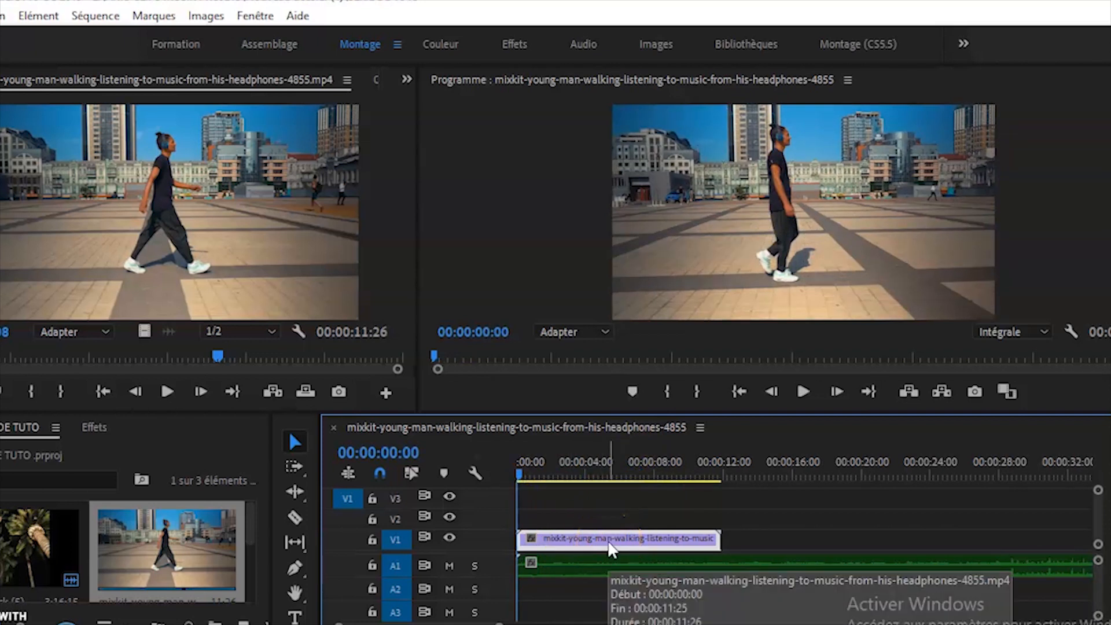
{"action": "key", "text": "space"}
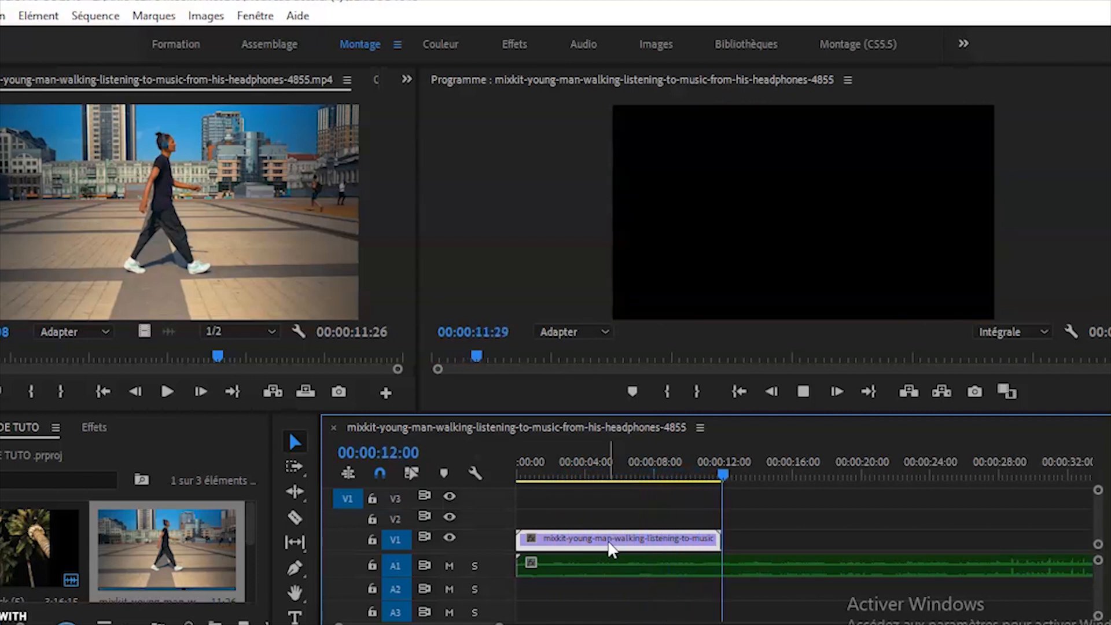
{"action": "left_click", "coordinate": [611, 549]}
Show the effect options (Options d'effet) for the walking clip on track V1
{"action": "left_click_drag", "start_coordinate": [740, 483], "coordinate": [610, 480]}
{"action": "left_click", "coordinate": [608, 539]}
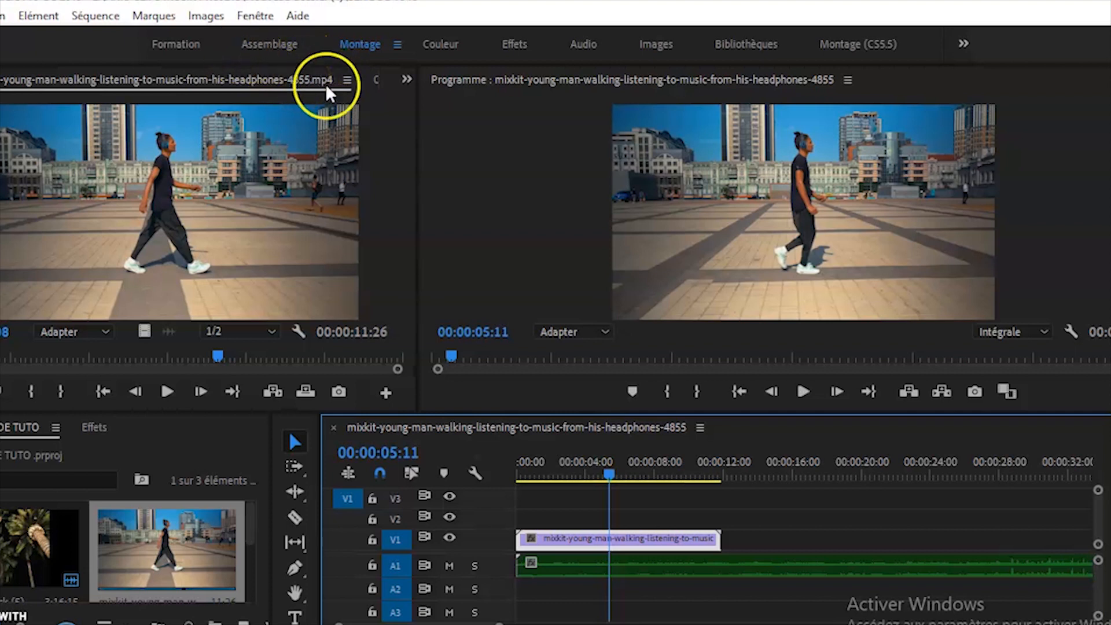
{"action": "left_click", "coordinate": [408, 80]}
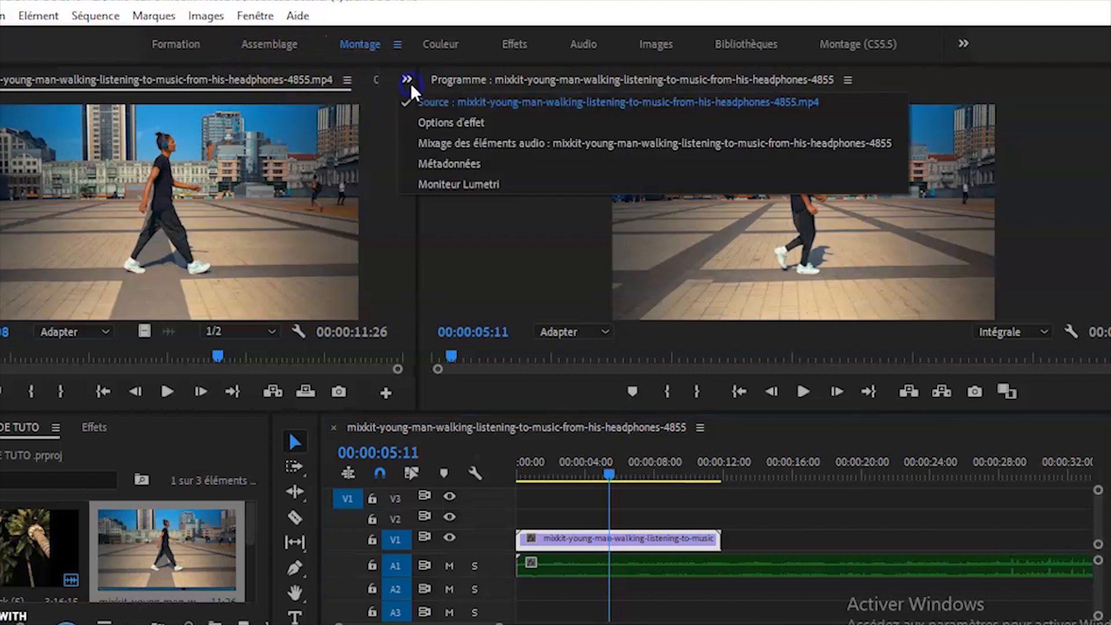
{"action": "left_click", "coordinate": [425, 122]}
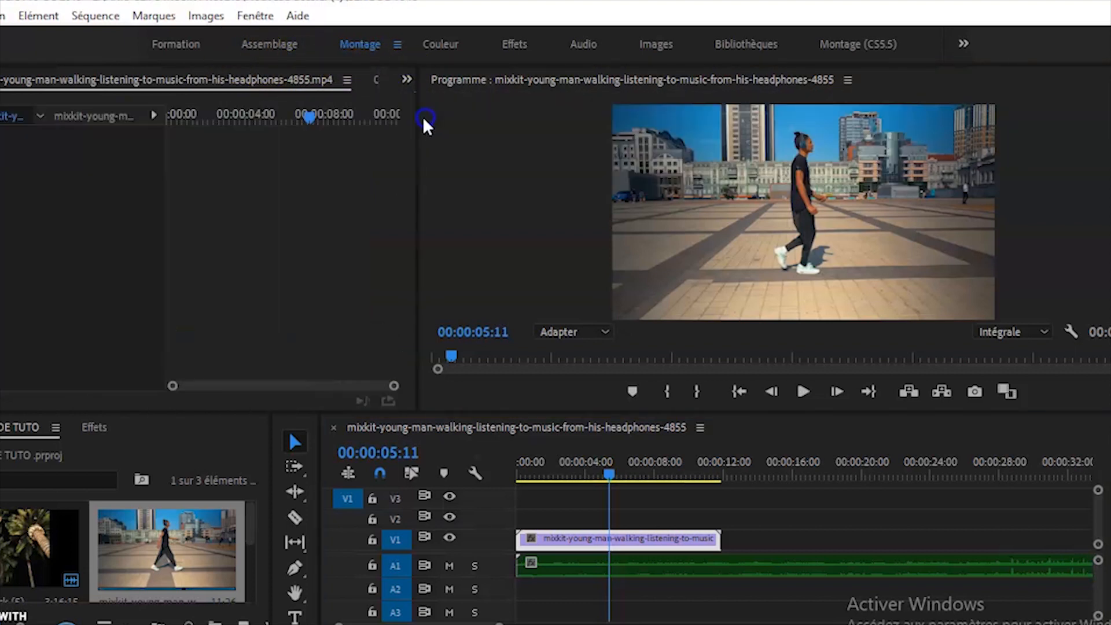
{"action": "left_click", "coordinate": [552, 538]}
Add a speed keyframe (Modification de vitesse) to the walking clip at 00:00:06:10
{"action": "left_click_drag", "start_coordinate": [609, 475], "coordinate": [509, 466]}
{"action": "key", "text": "space"}
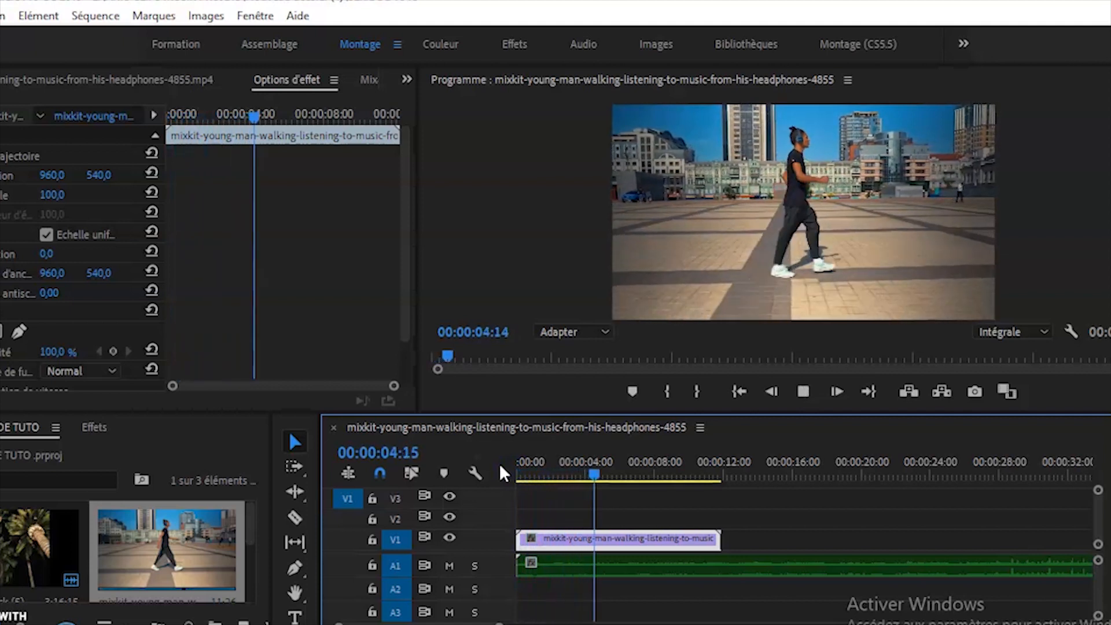
{"action": "left_click", "coordinate": [602, 505]}
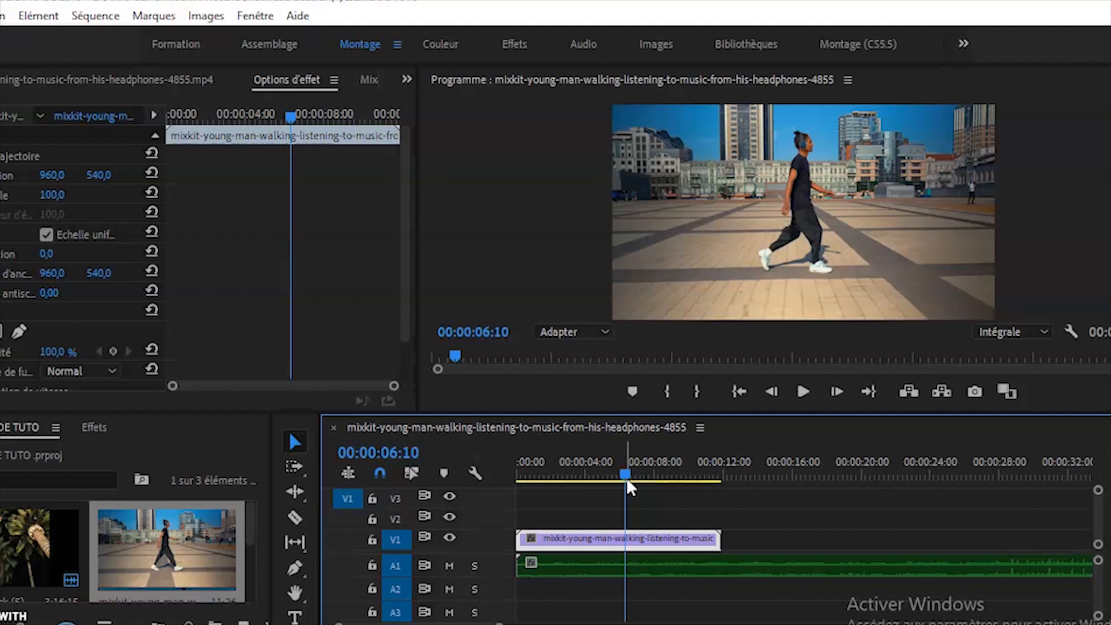
{"action": "scroll", "coordinate": [336, 315], "scroll_direction": "down", "scroll_amount": 3}
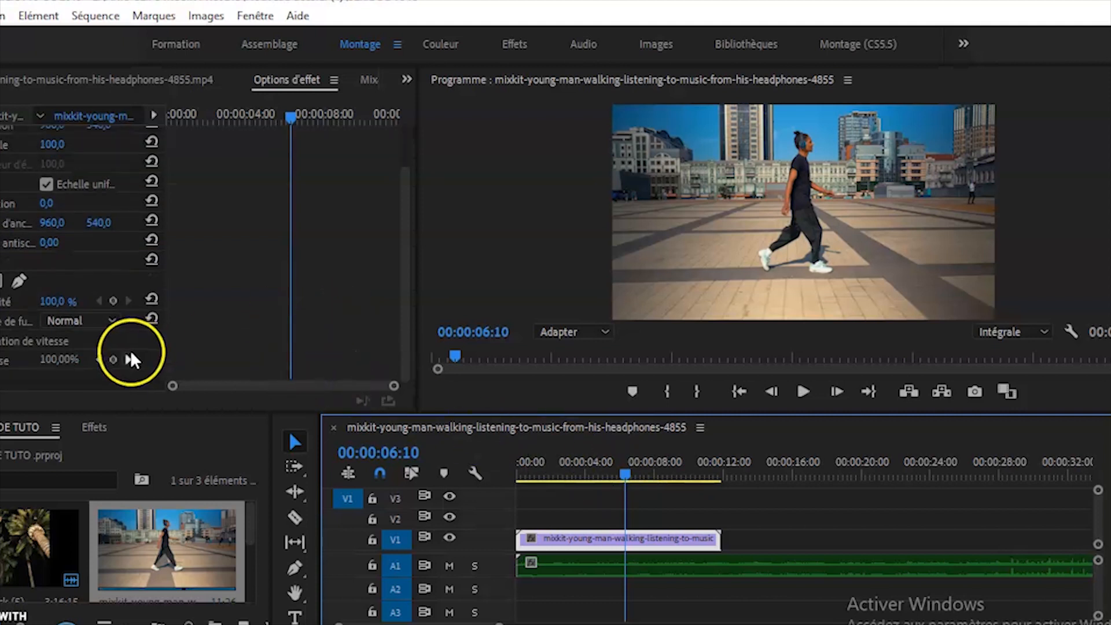
{"action": "left_click", "coordinate": [114, 359]}
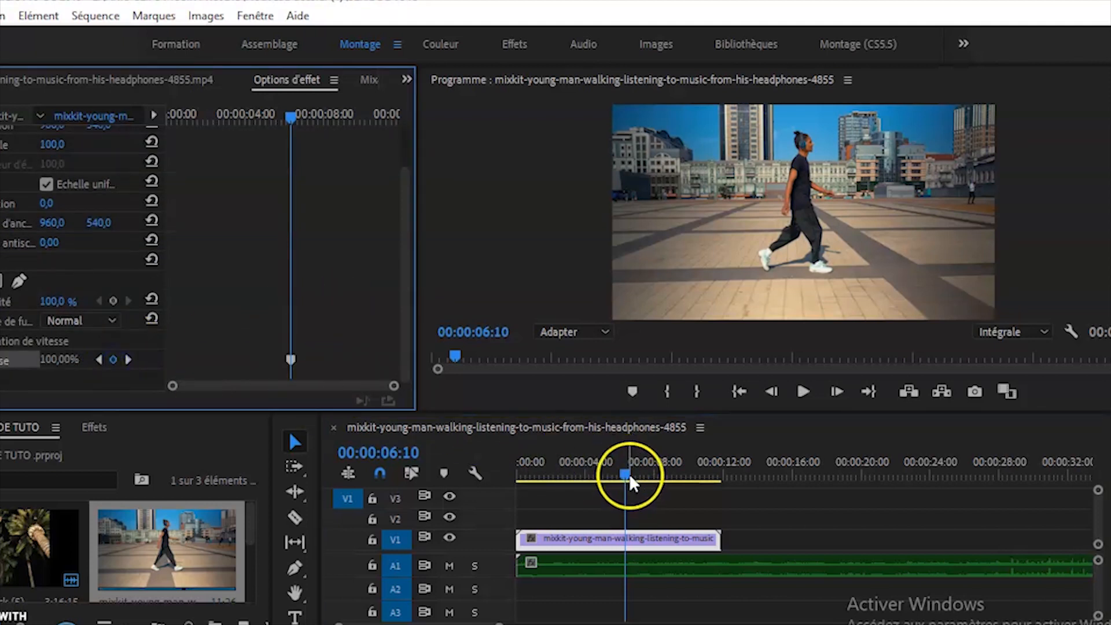
Add a second speed keyframe to the walking clip at 00:00:09:12
{"action": "key", "text": "space"}
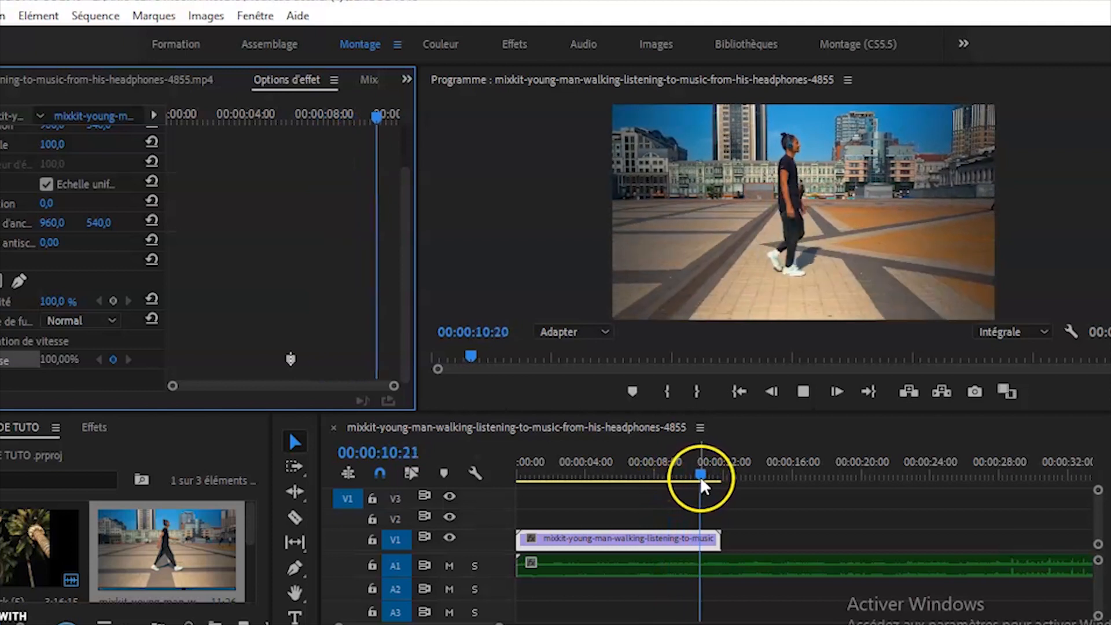
{"action": "left_click", "coordinate": [611, 473]}
{"action": "left_click_drag", "start_coordinate": [612, 474], "coordinate": [565, 474]}
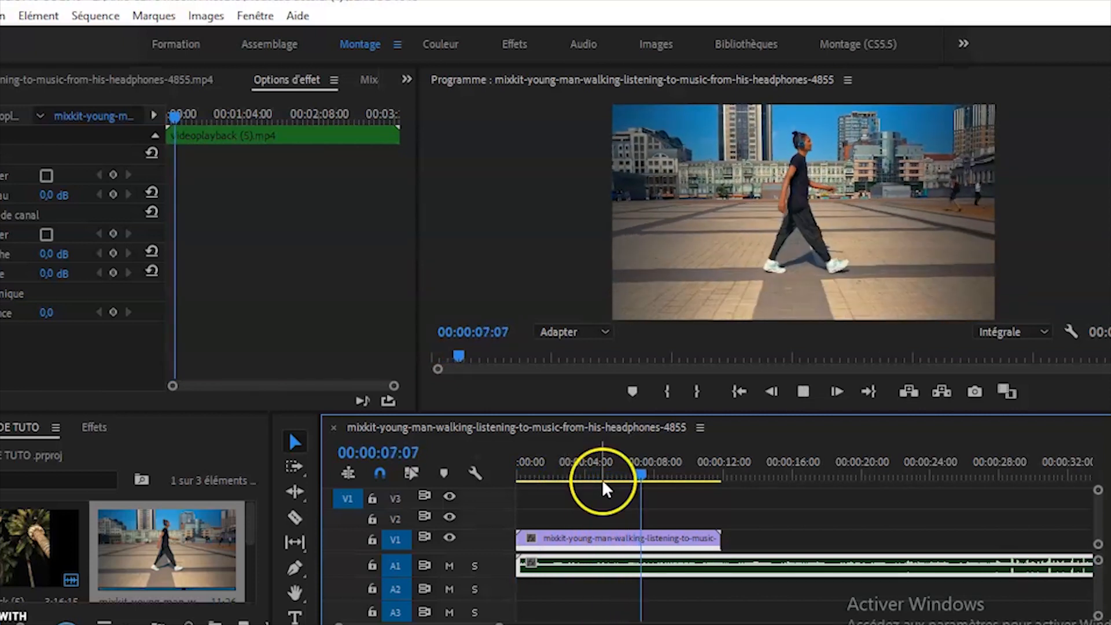
{"action": "key", "text": "space"}
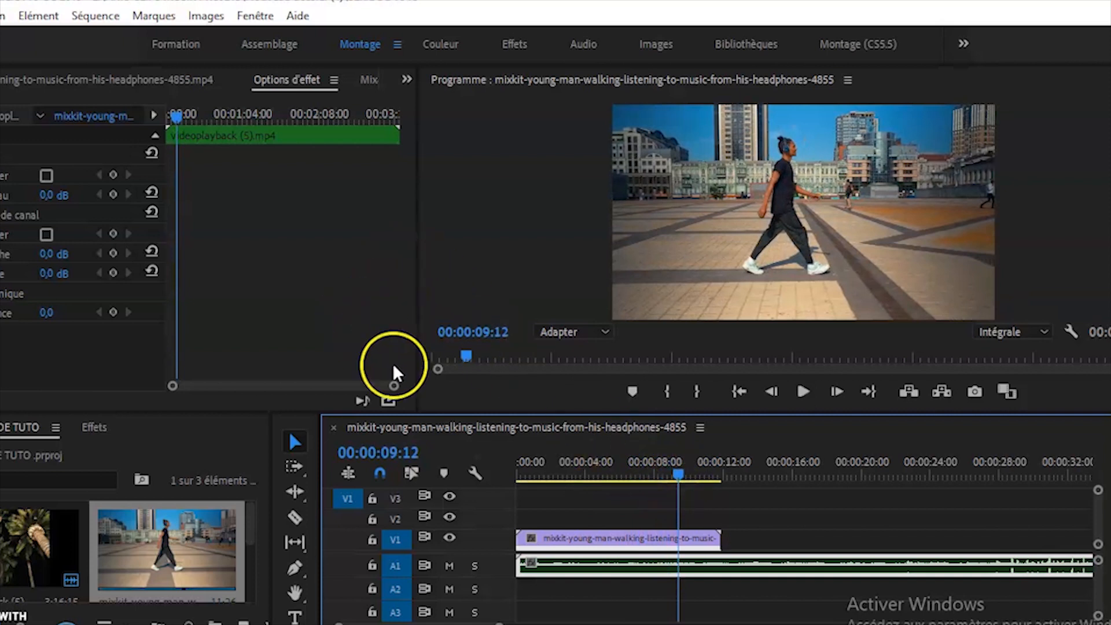
{"action": "left_click", "coordinate": [573, 533]}
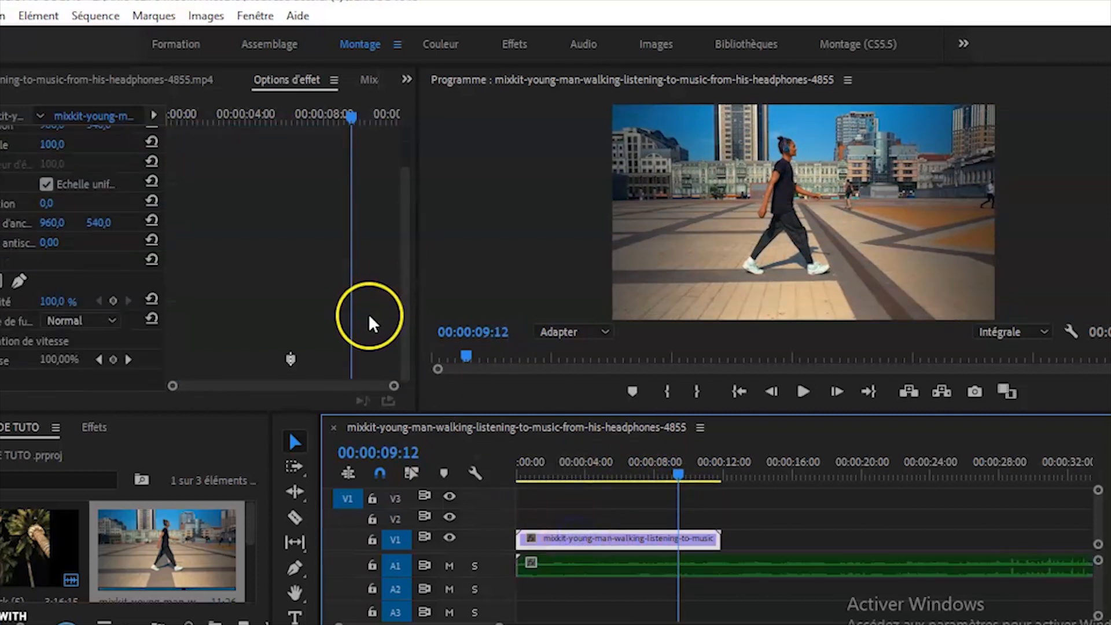
{"action": "left_click", "coordinate": [112, 359]}
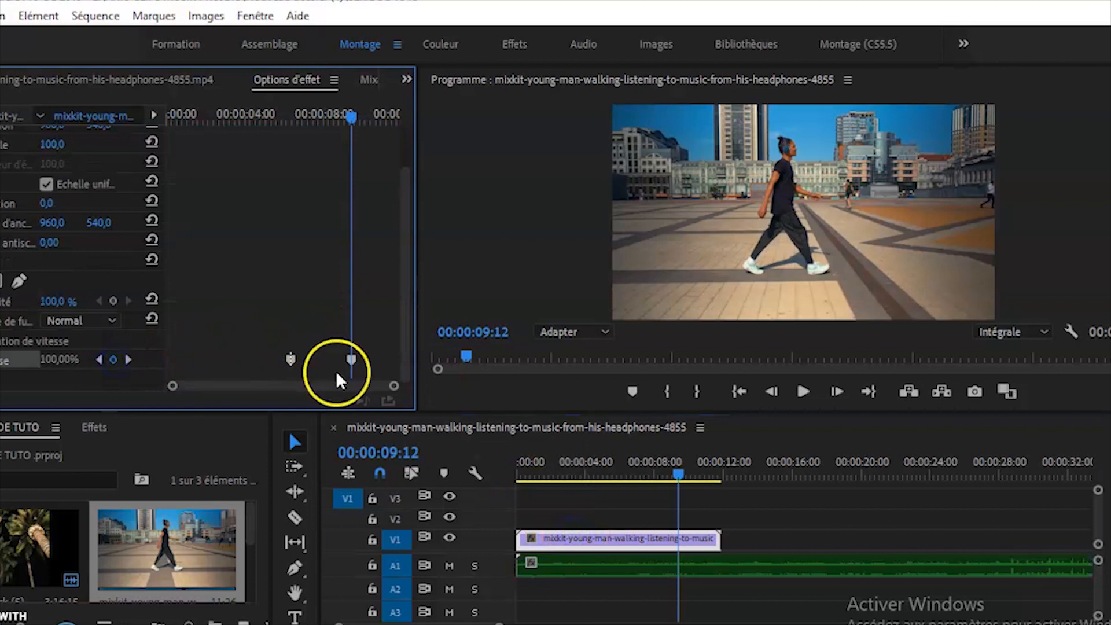
Play the sequence from the start through both speed keyframes and stop at 00:00:10:25 to review the sections they delimit
{"action": "left_click_drag", "start_coordinate": [677, 476], "coordinate": [518, 484]}
{"action": "key", "text": "space"}
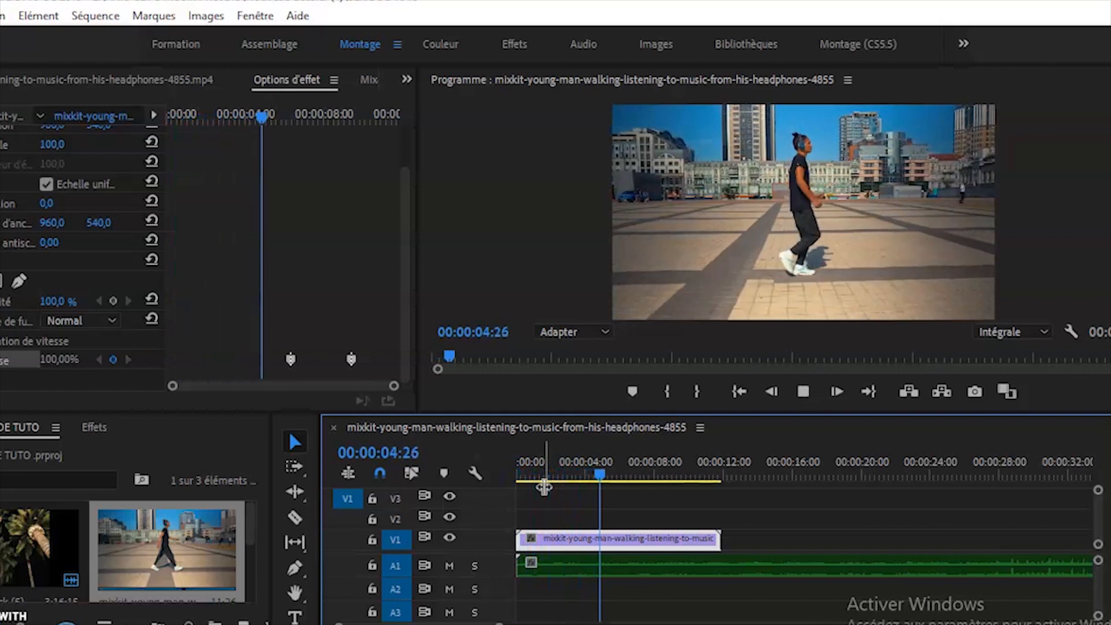
{"action": "key", "text": "space"}
{"action": "left_click", "coordinate": [545, 502]}
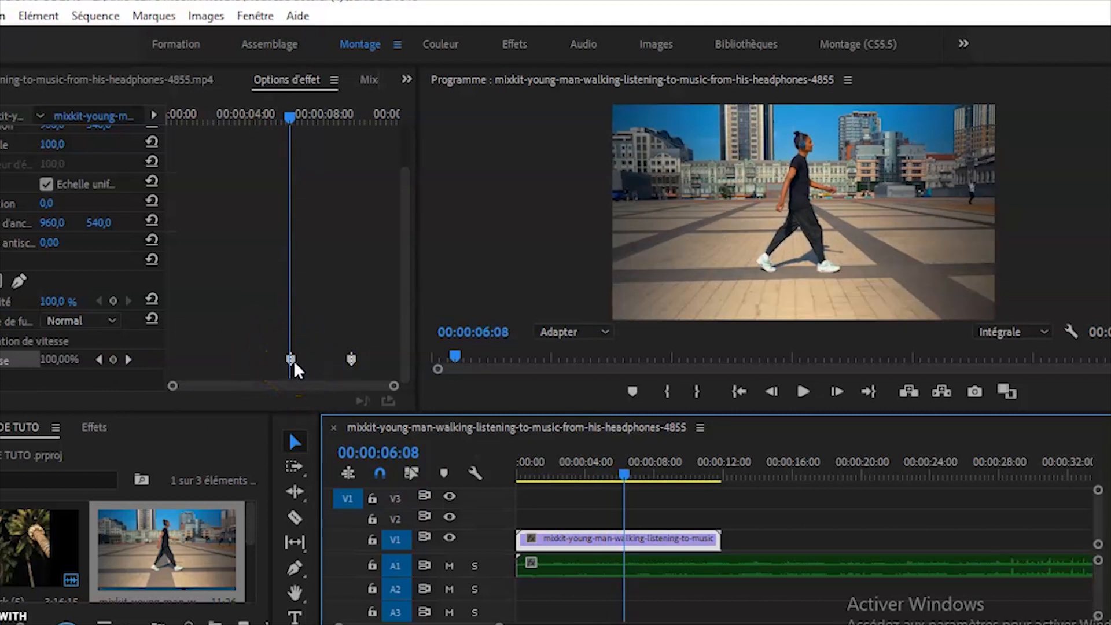
{"action": "key", "text": "space"}
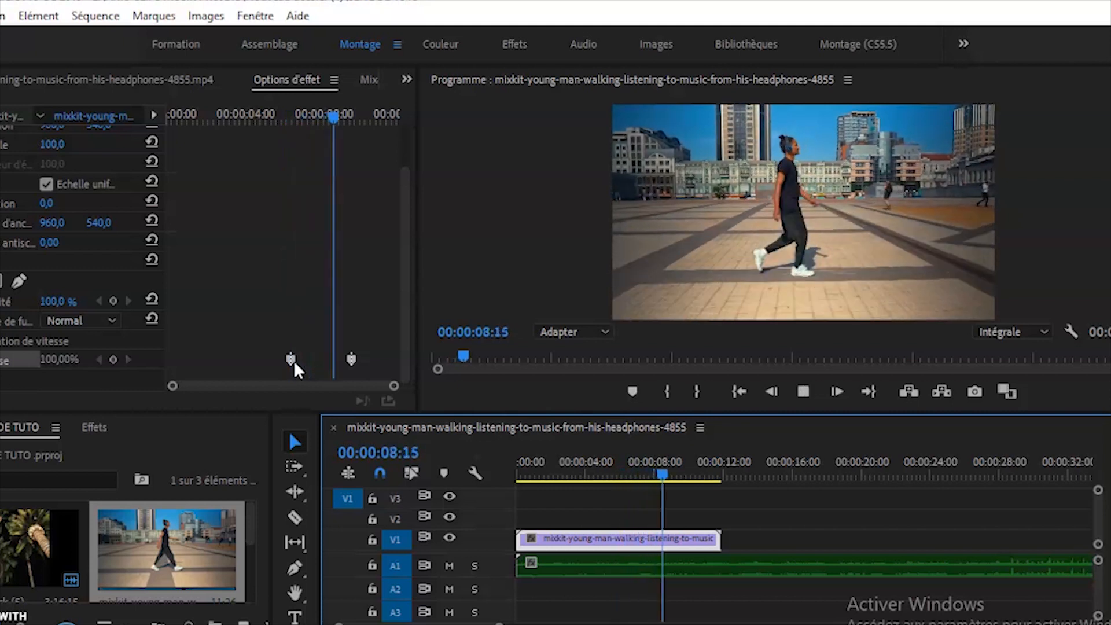
{"action": "key", "text": "space"}
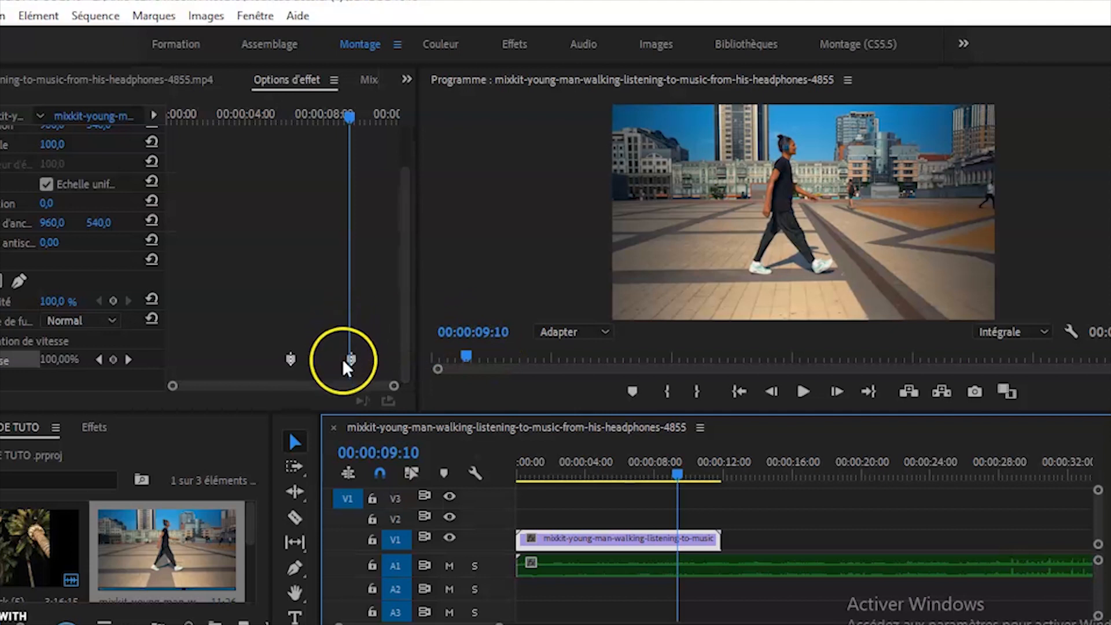
{"action": "key", "text": "space"}
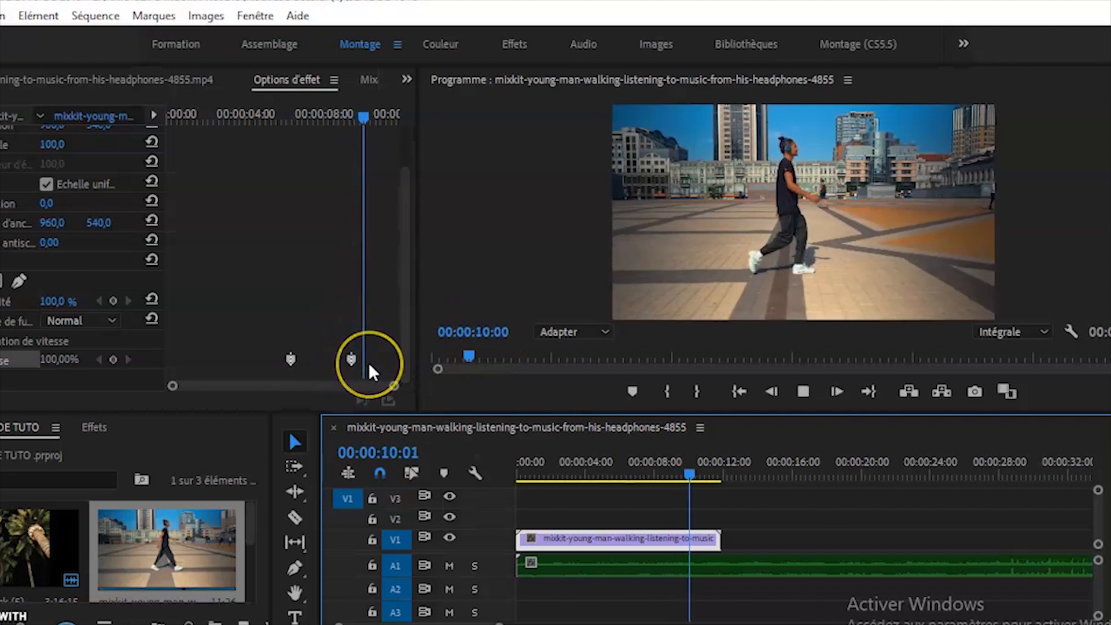
{"action": "left_click", "coordinate": [370, 363]}
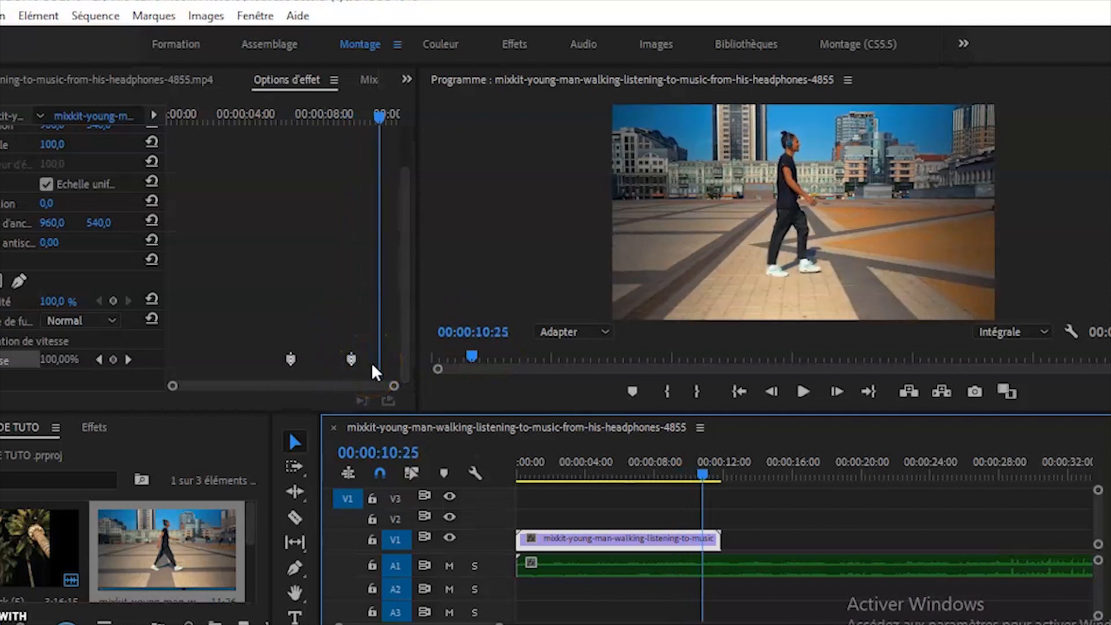
Show the speed keyframes (Modification de vitesse > Vitesse) on the walking clip and enlarge track V1 to reveal its speed line
{"action": "right_click", "coordinate": [605, 538]}
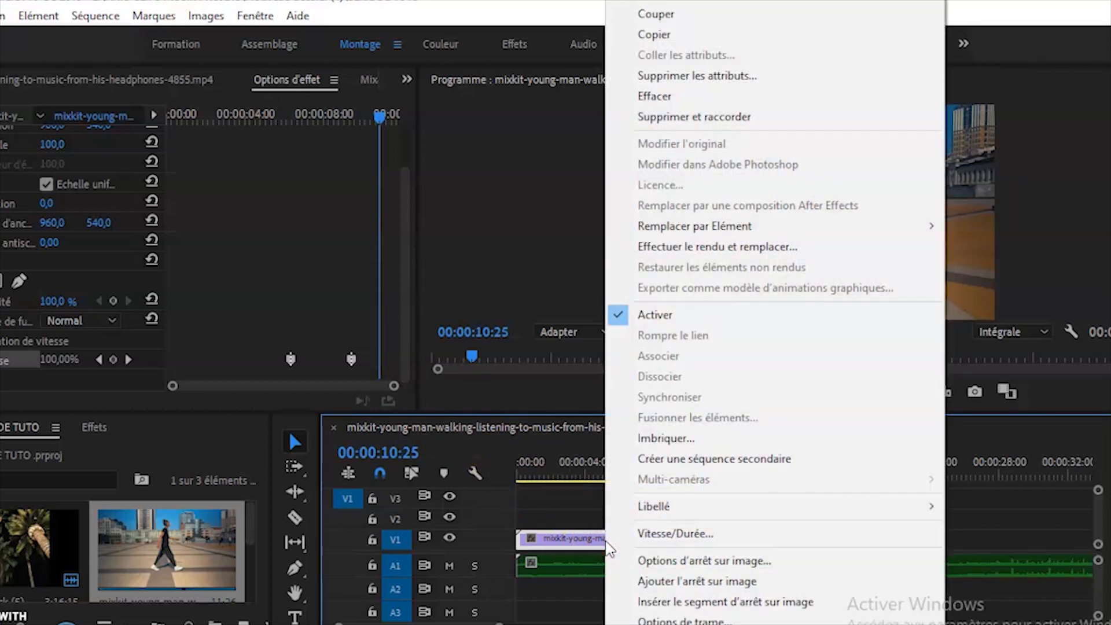
{"action": "left_click", "coordinate": [616, 564]}
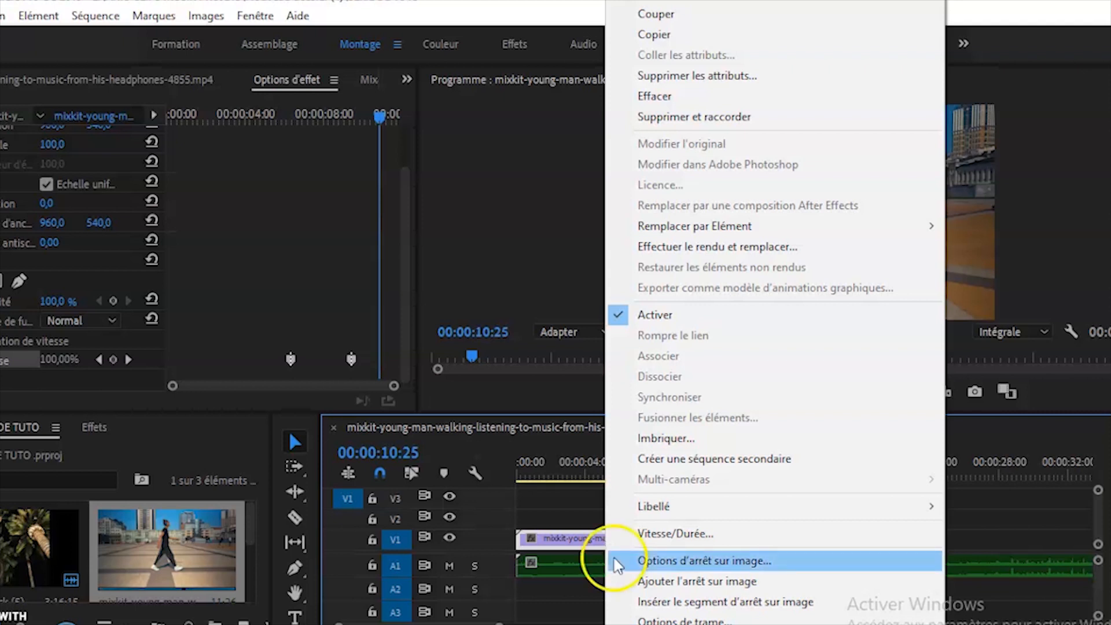
{"action": "mouse_move", "coordinate": [619, 623]}
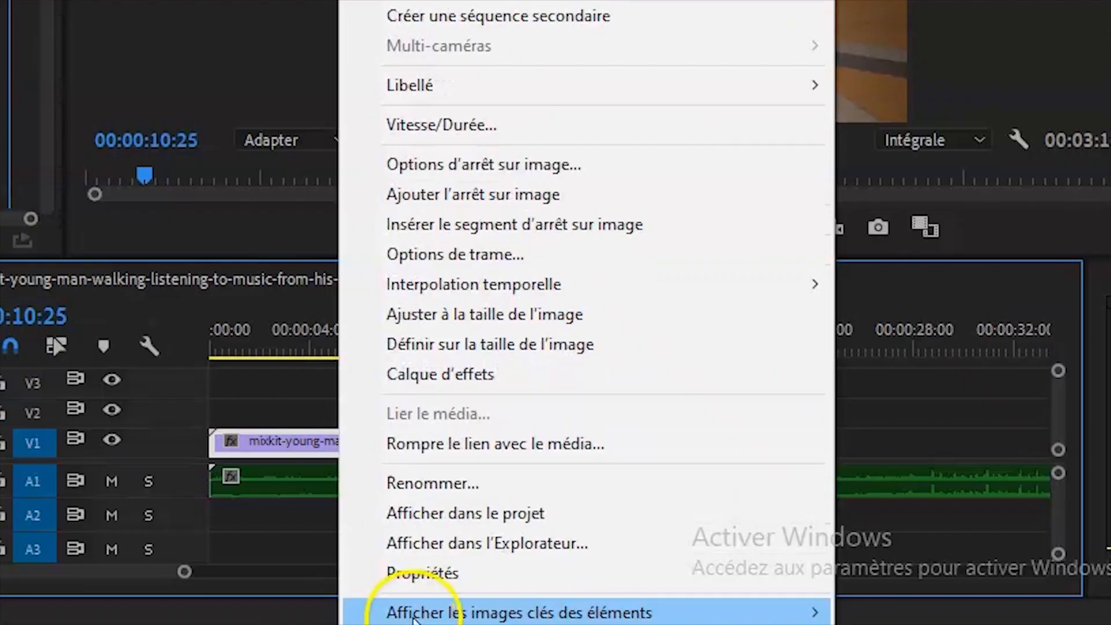
{"action": "mouse_move", "coordinate": [627, 624]}
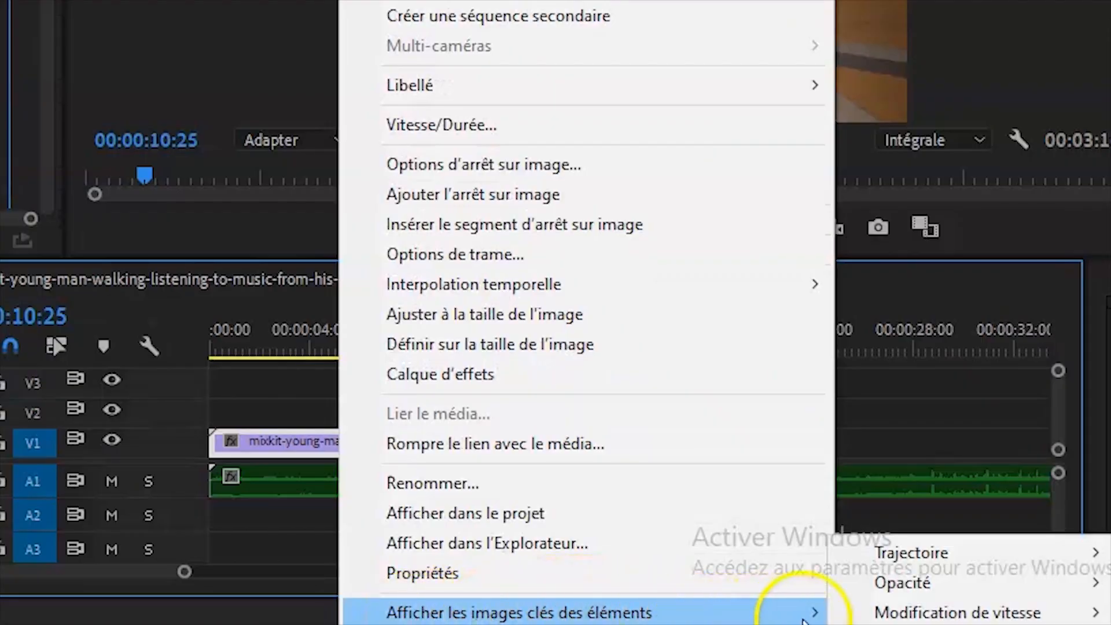
{"action": "mouse_move", "coordinate": [893, 615]}
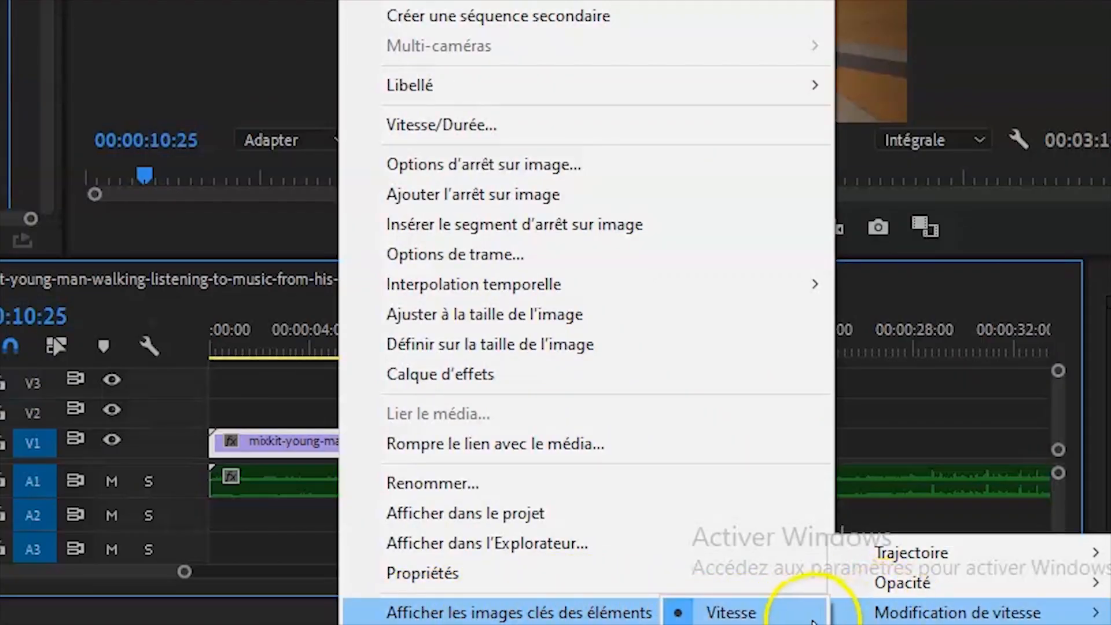
{"action": "left_click", "coordinate": [752, 612]}
{"action": "left_click", "coordinate": [670, 542]}
{"action": "mouse_move", "coordinate": [1095, 547]}
{"action": "left_mouse_down"}
{"action": "mouse_move", "coordinate": [1094, 532]}
{"action": "mouse_move", "coordinate": [1095, 545]}
{"action": "left_mouse_up"}
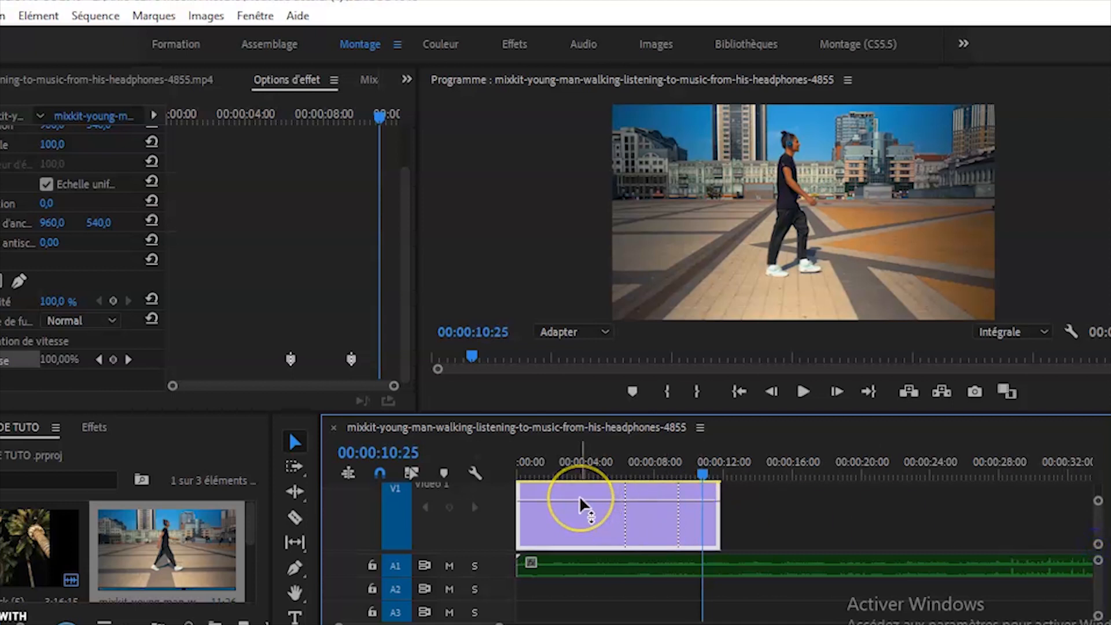
{"action": "mouse_move", "coordinate": [579, 497]}
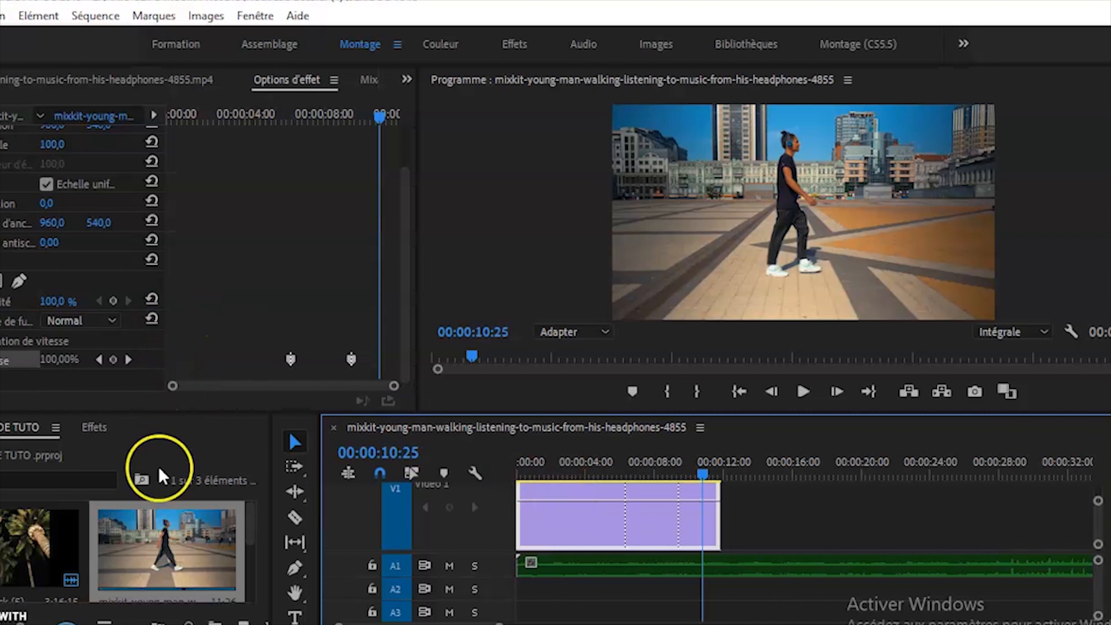
Place a second copy of the walking clip after the first on track V1 and move the playhead onto it at 00:00:17:25
{"action": "left_click", "coordinate": [147, 537]}
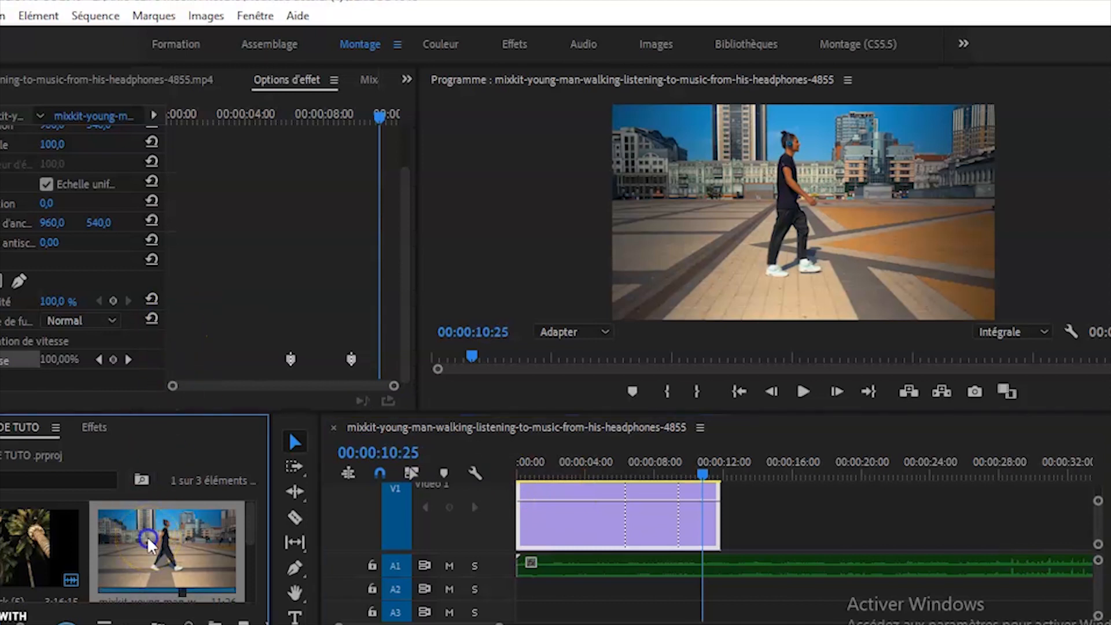
{"action": "left_click_drag", "start_coordinate": [226, 531], "coordinate": [795, 531]}
{"action": "left_click", "coordinate": [825, 450]}
{"action": "left_click_drag", "start_coordinate": [1095, 502], "coordinate": [1093, 488]}
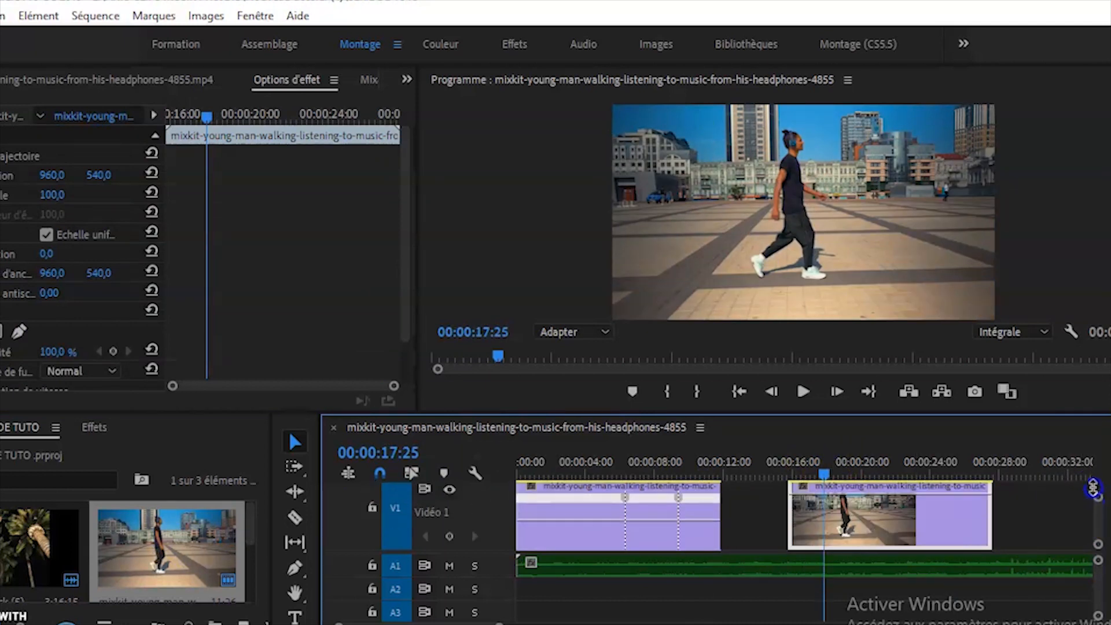
Lower the opacity line of the copied walking clip to 15.4 %
{"action": "left_click", "coordinate": [909, 496]}
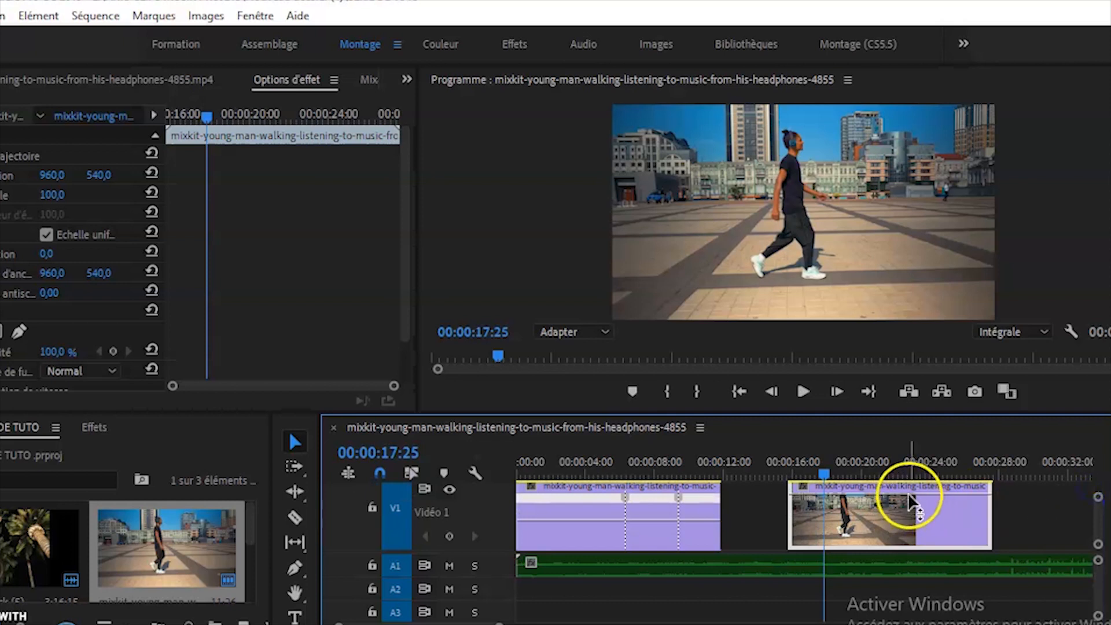
{"action": "left_click_drag", "start_coordinate": [908, 492], "coordinate": [909, 540]}
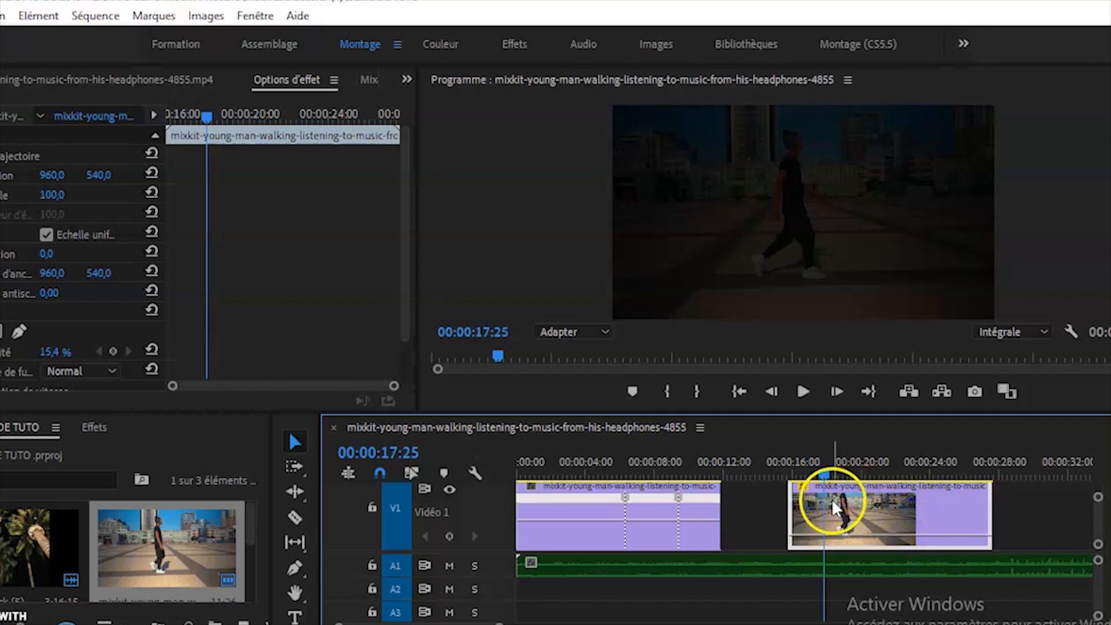
{"action": "left_click", "coordinate": [880, 535]}
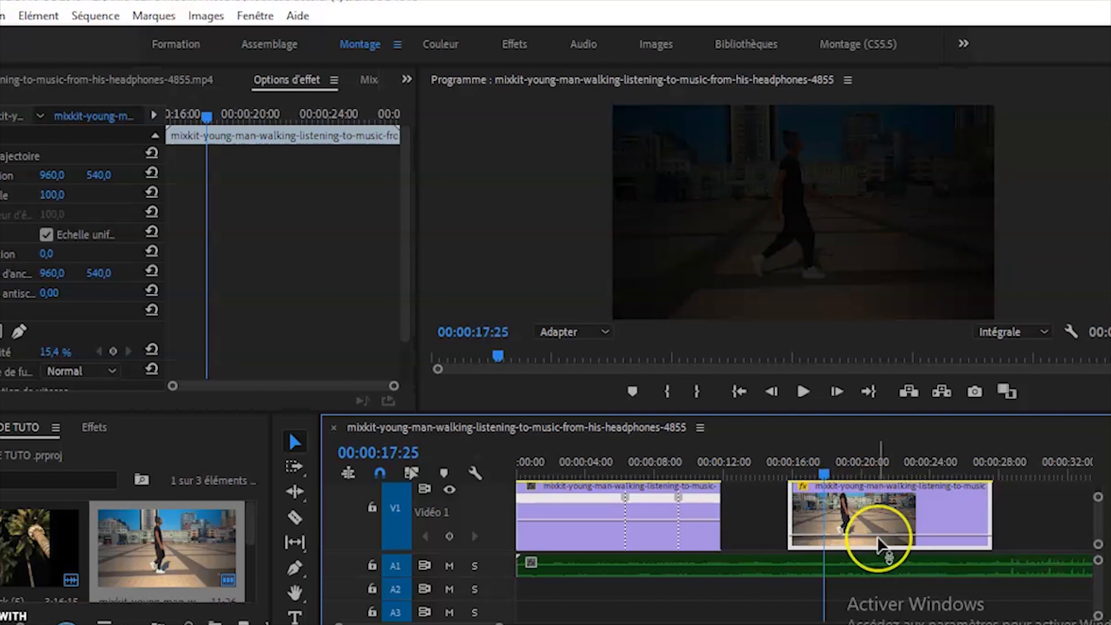
Check that the first walking clip displays its Modification de vitesse > Vitesse keyframes instead of opacity
{"action": "left_click", "coordinate": [678, 541]}
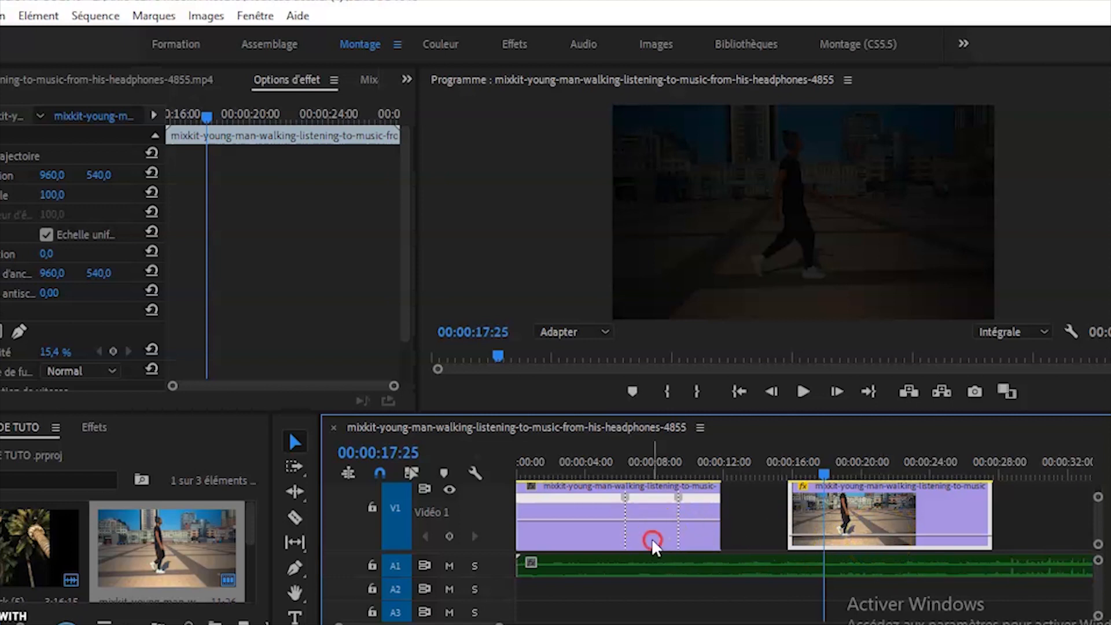
{"action": "right_click", "coordinate": [652, 538]}
{"action": "scroll", "coordinate": [822, 318], "scroll_direction": "down", "scroll_amount": 7}
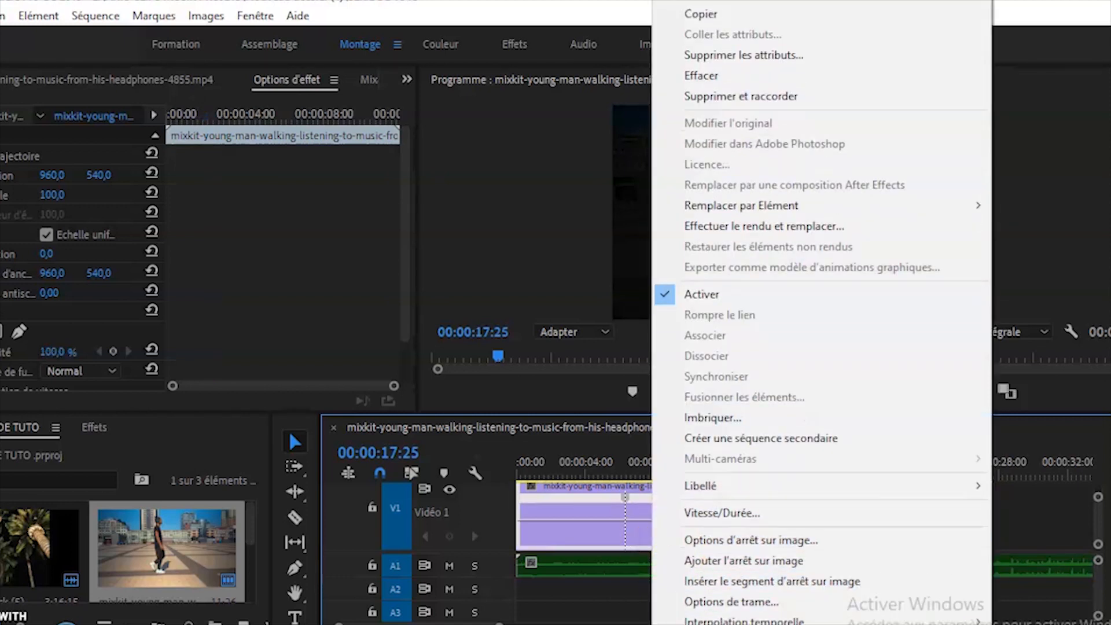
{"action": "scroll", "coordinate": [821, 318], "scroll_direction": "down", "scroll_amount": 3}
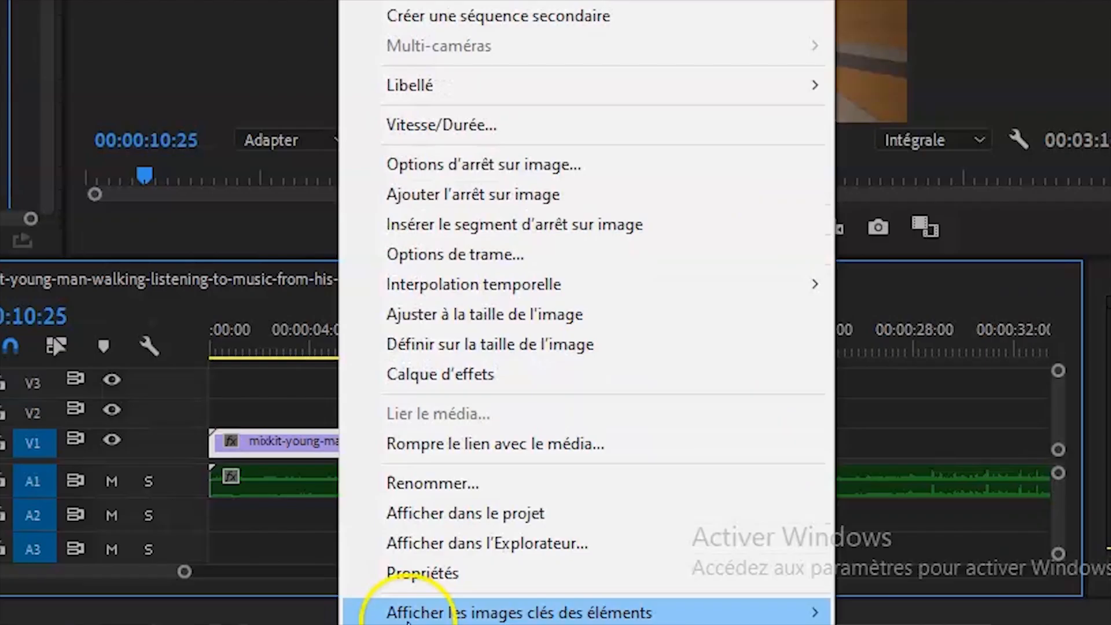
{"action": "mouse_move", "coordinate": [384, 608]}
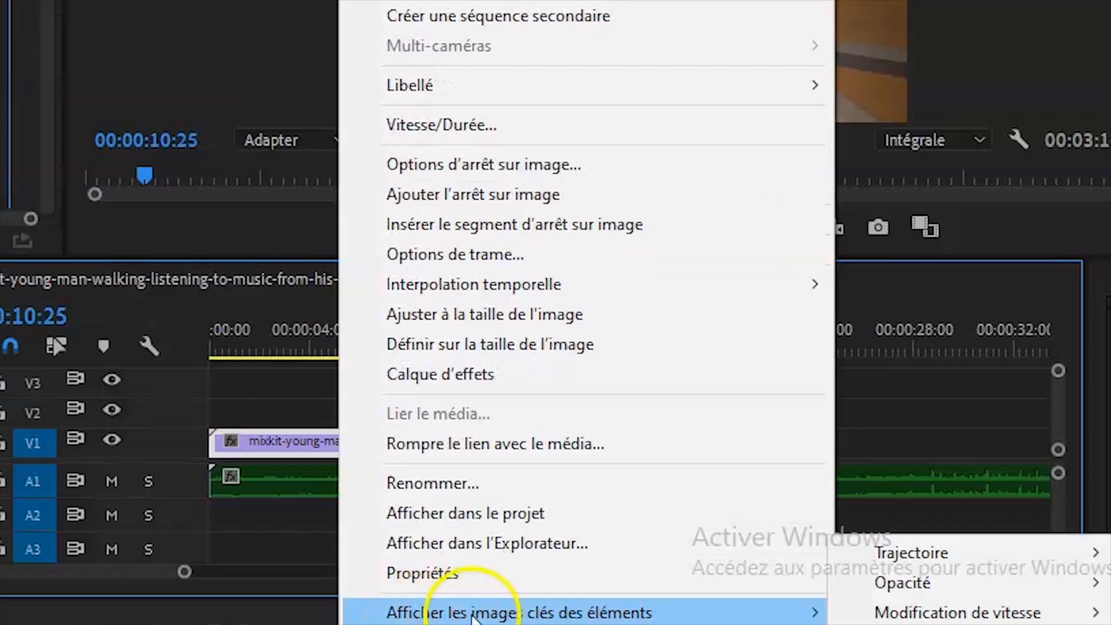
{"action": "mouse_move", "coordinate": [863, 611]}
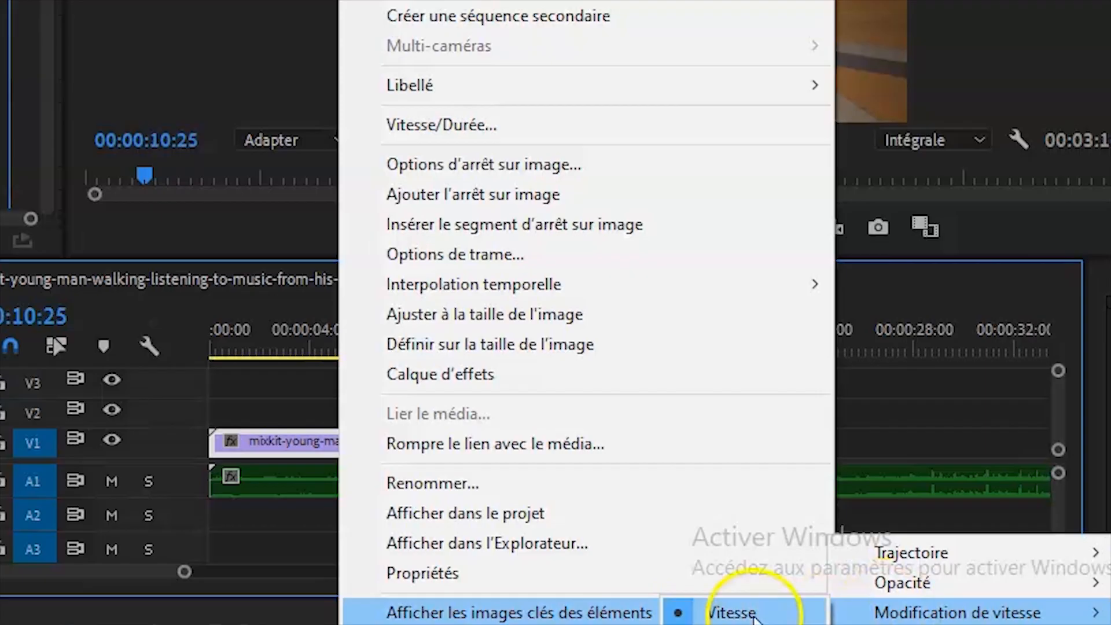
{"action": "left_click", "coordinate": [732, 612]}
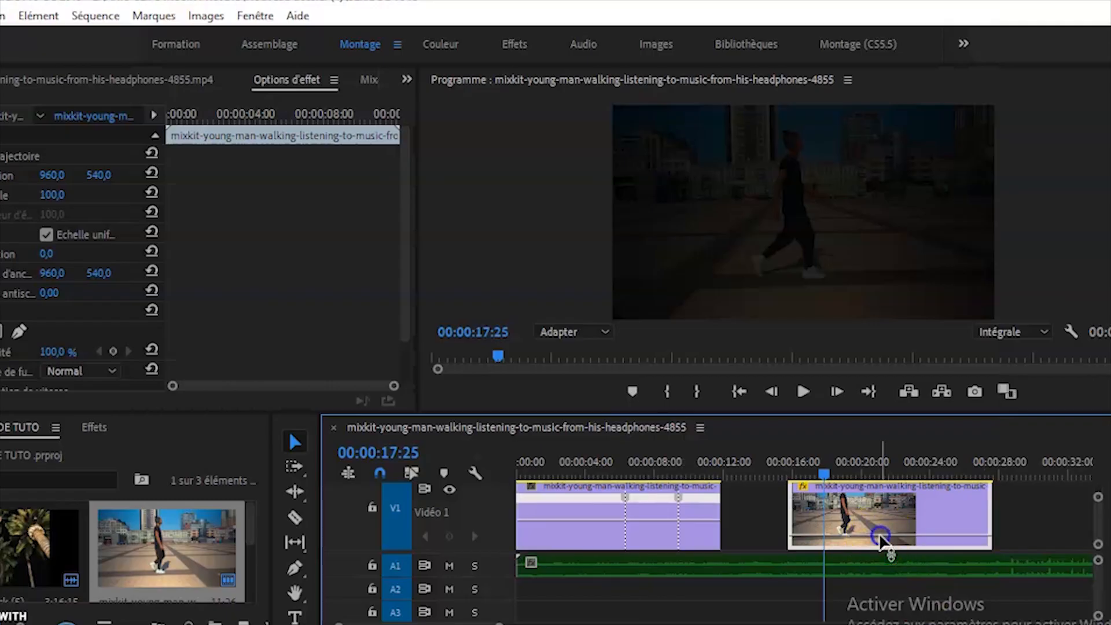
Raise the opacity line of the copied walking clip to 80.8 %
{"action": "left_click_drag", "start_coordinate": [880, 533], "coordinate": [873, 503]}
Move the playhead to 00:00:03:04 and slow the first clip's section before its first speed keyframe to 67 %
{"action": "left_click_drag", "start_coordinate": [821, 475], "coordinate": [573, 483]}
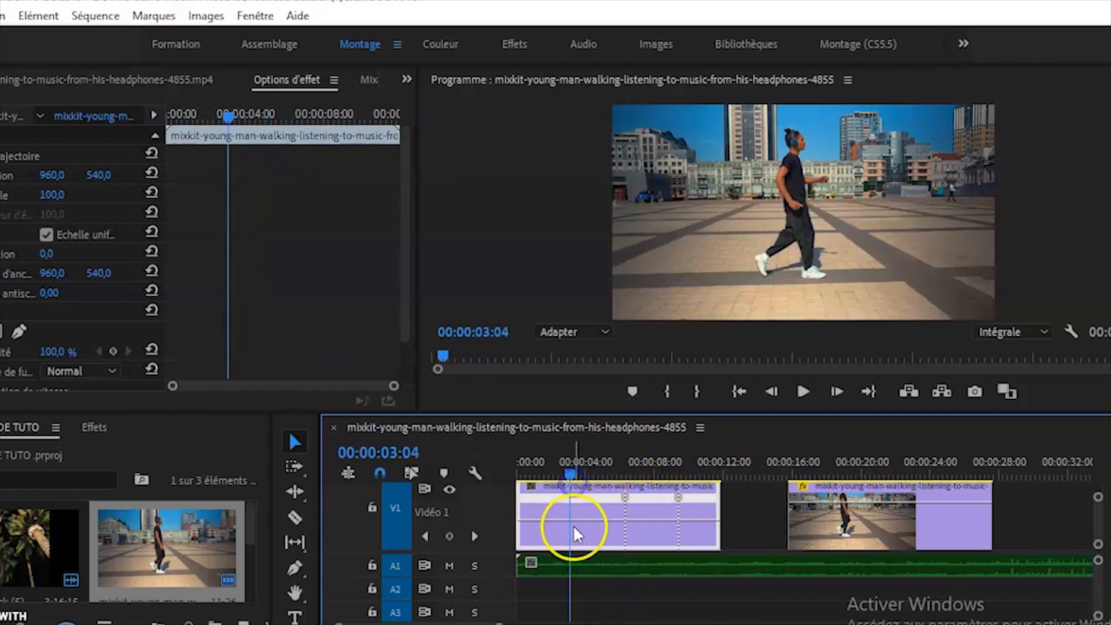
{"action": "left_click_drag", "start_coordinate": [574, 520], "coordinate": [575, 523]}
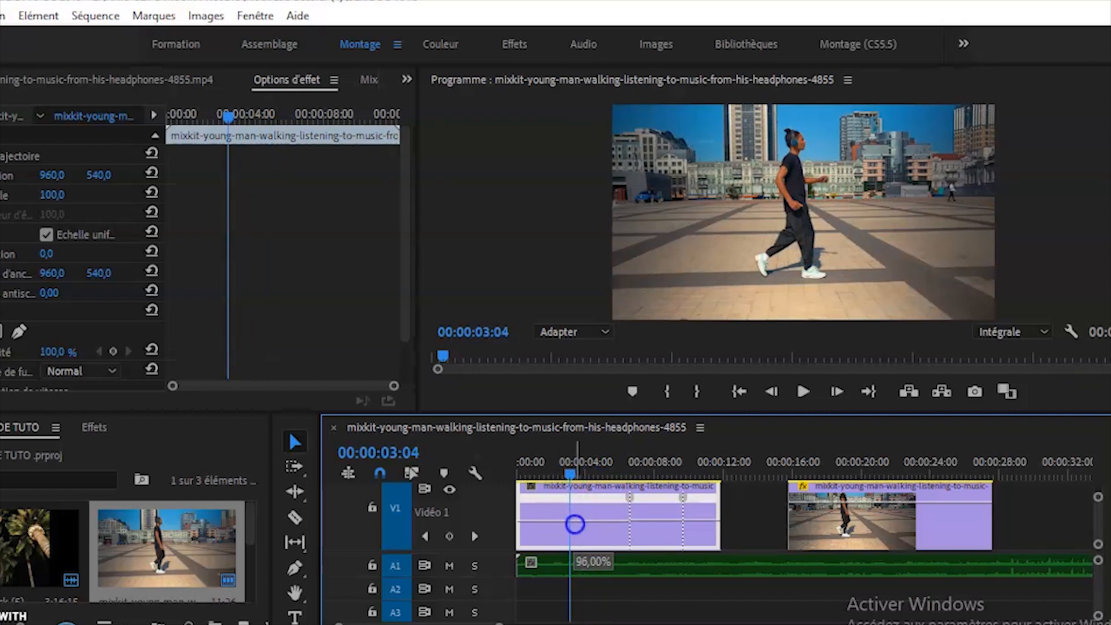
{"action": "left_click_drag", "start_coordinate": [574, 530], "coordinate": [575, 549]}
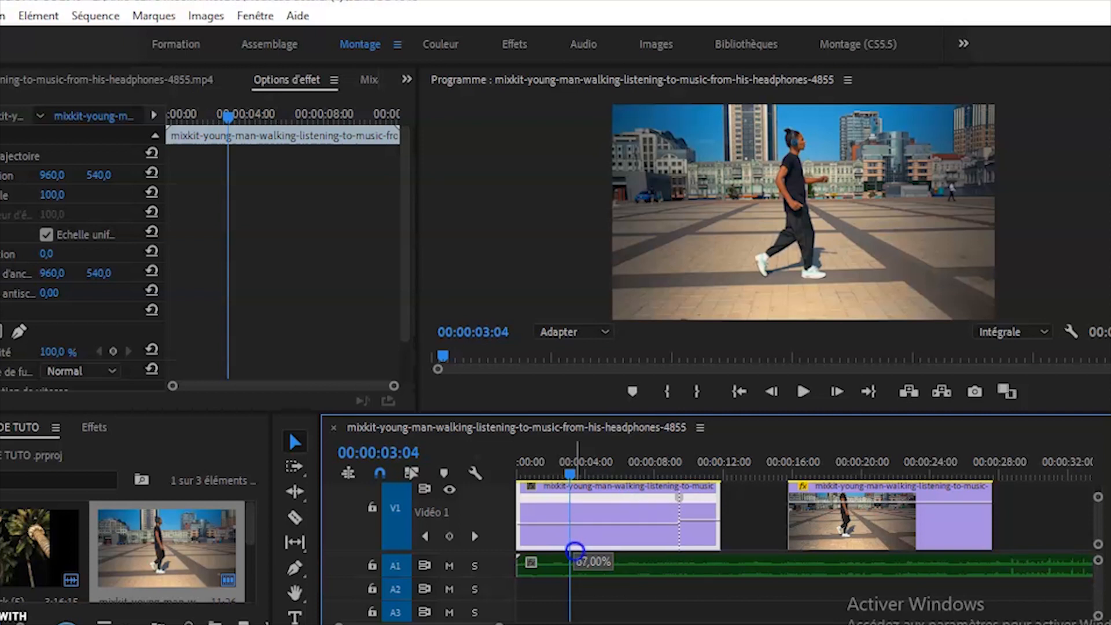
{"action": "left_click_drag", "start_coordinate": [574, 550], "coordinate": [575, 551]}
Delete the copied walking clip from track V1
{"action": "left_click", "coordinate": [959, 508]}
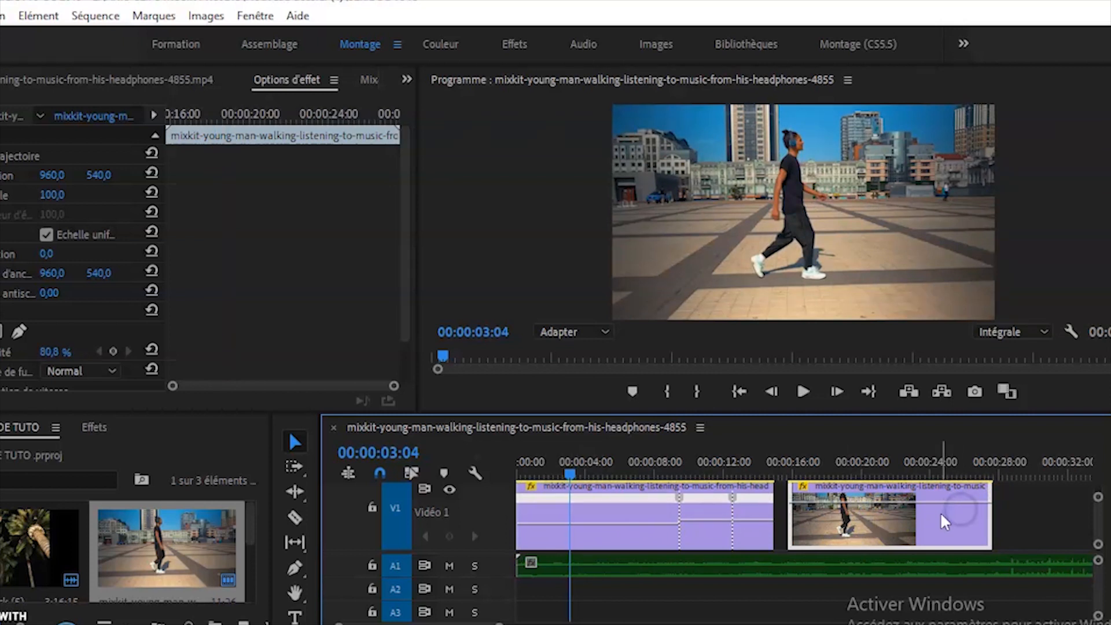
{"action": "key", "text": "Delete"}
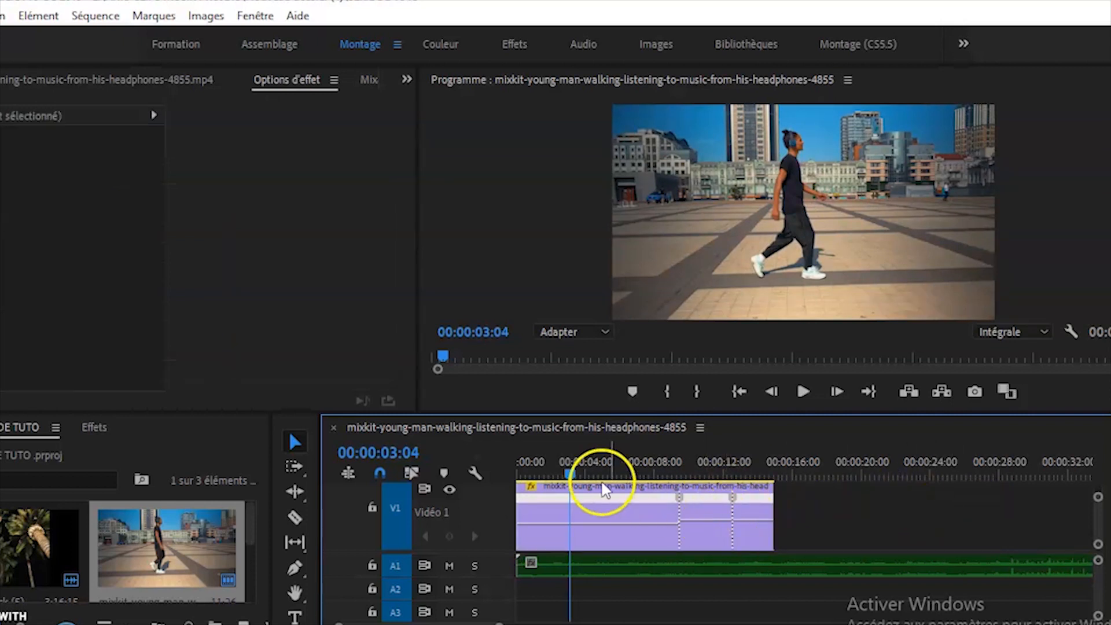
Play the sequence from the start past the first speed keyframe to review the slowed section
{"action": "left_click_drag", "start_coordinate": [569, 471], "coordinate": [502, 487]}
{"action": "key", "text": "space"}
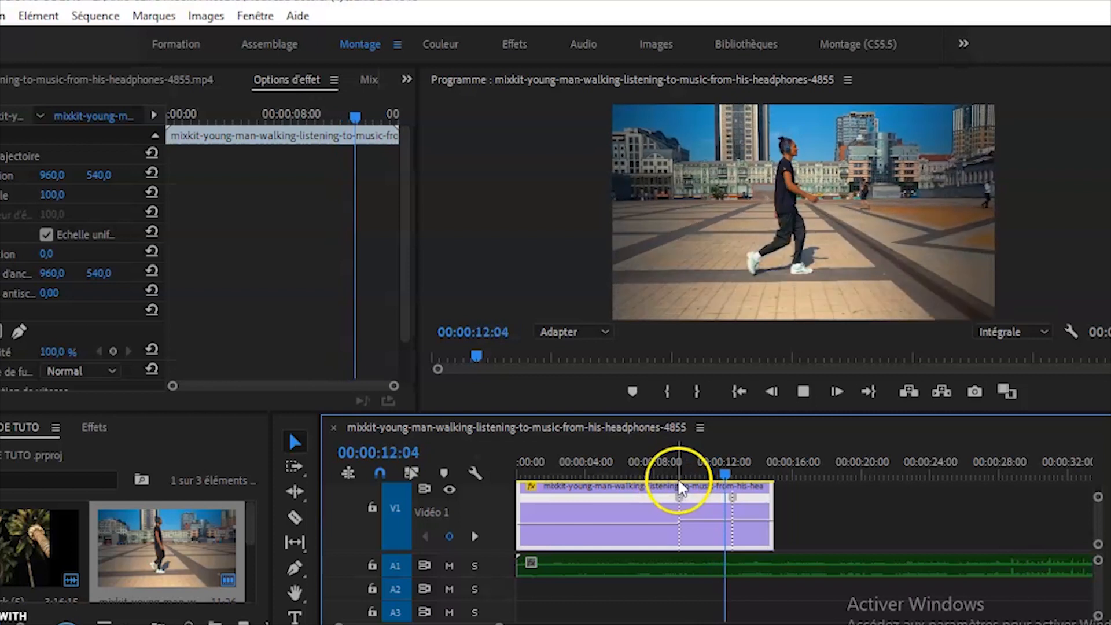
{"action": "key", "text": "space"}
Move the playhead to 00:00:09:23 and speed up the section between the two speed keyframes to more than 160 %
{"action": "left_click_drag", "start_coordinate": [738, 474], "coordinate": [685, 491]}
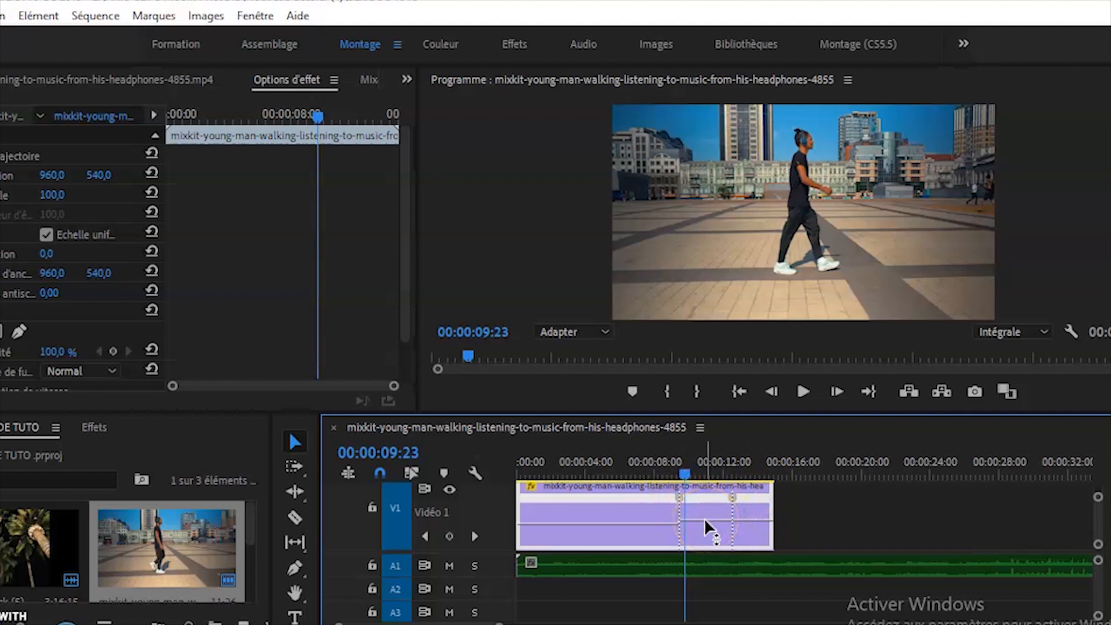
{"action": "left_click_drag", "start_coordinate": [703, 519], "coordinate": [706, 509]}
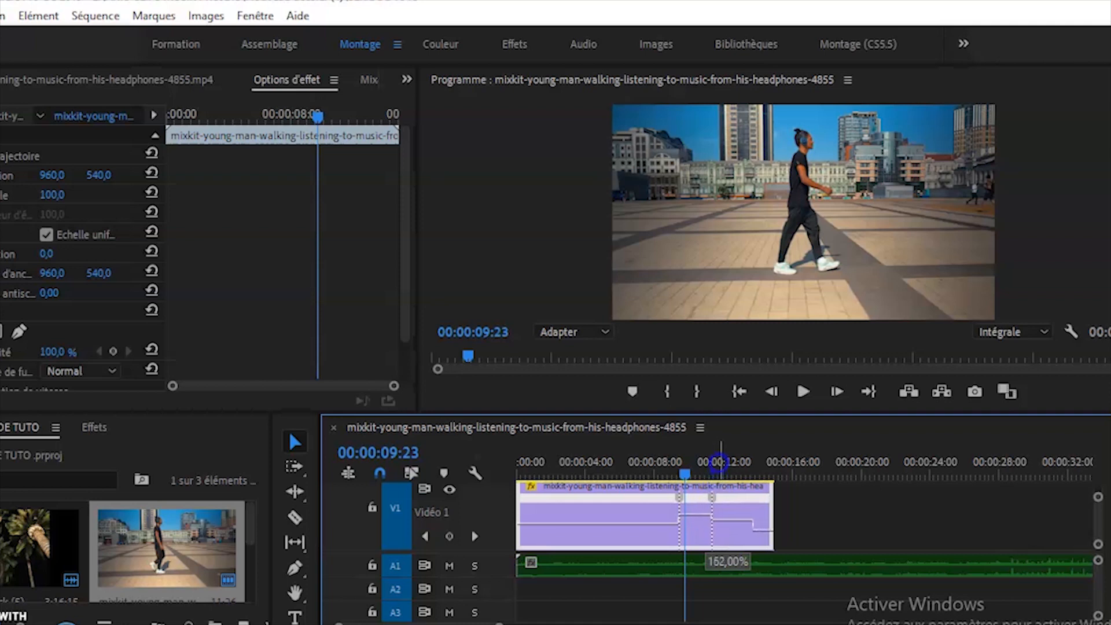
Play the sequence from the start through the accelerated section to review the speed change
{"action": "left_click_drag", "start_coordinate": [721, 455], "coordinate": [482, 501]}
{"action": "key", "text": "space"}
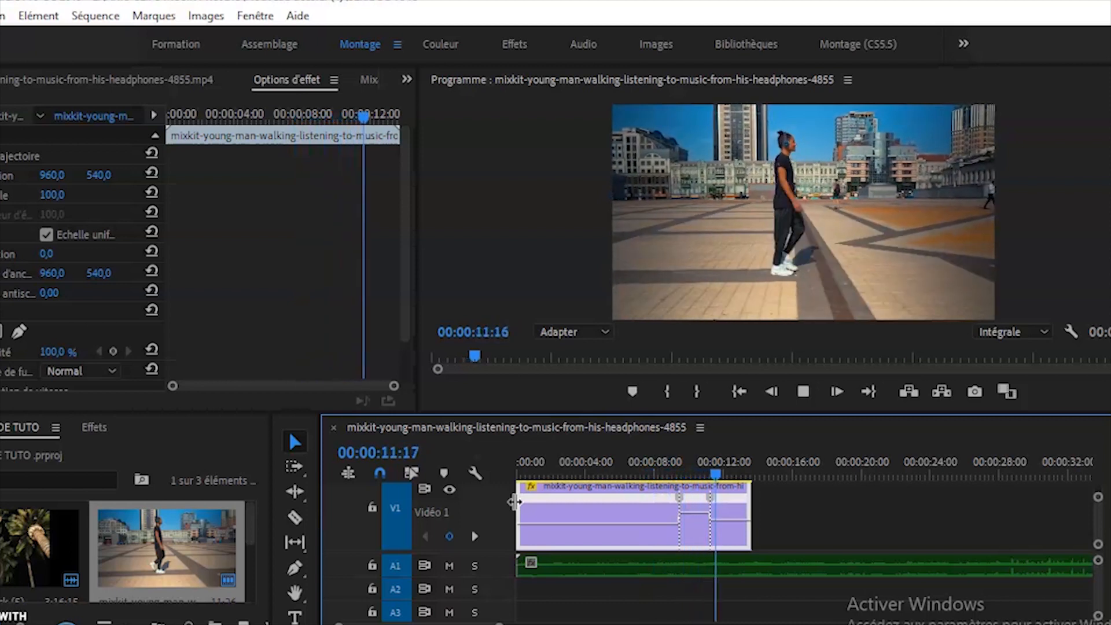
{"action": "key", "text": "space"}
Replay the sequence from the start up to 00:00:11:24 and check the speed of the section after the second keyframe
{"action": "left_click_drag", "start_coordinate": [751, 499], "coordinate": [785, 500]}
{"action": "left_click_drag", "start_coordinate": [734, 471], "coordinate": [481, 502]}
{"action": "key", "text": "space"}
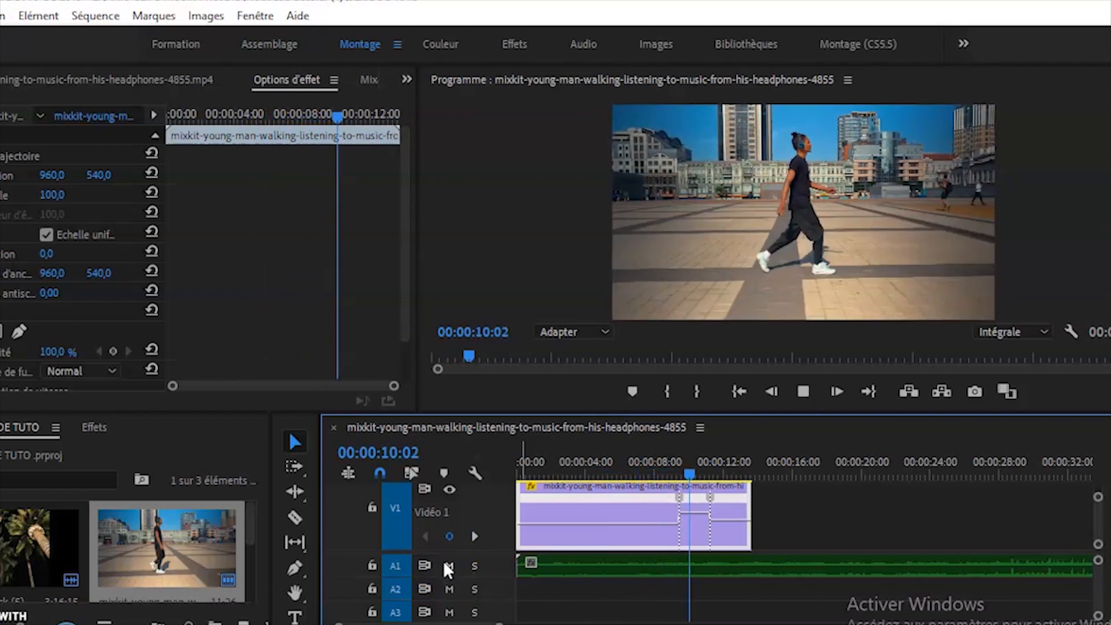
{"action": "left_click", "coordinate": [533, 567]}
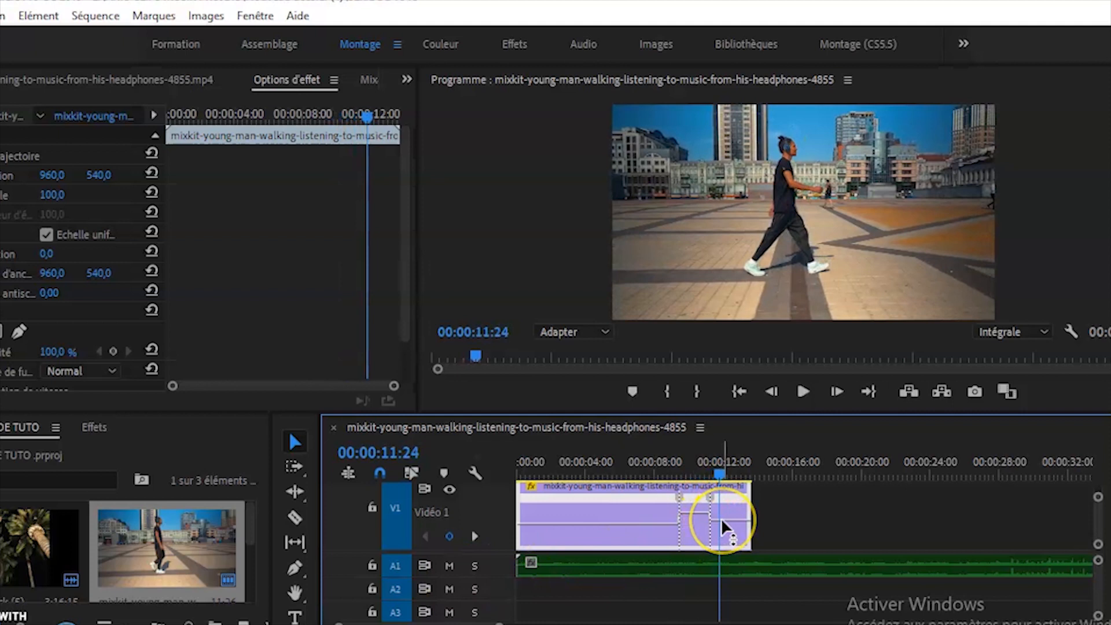
{"action": "mouse_move", "coordinate": [720, 520]}
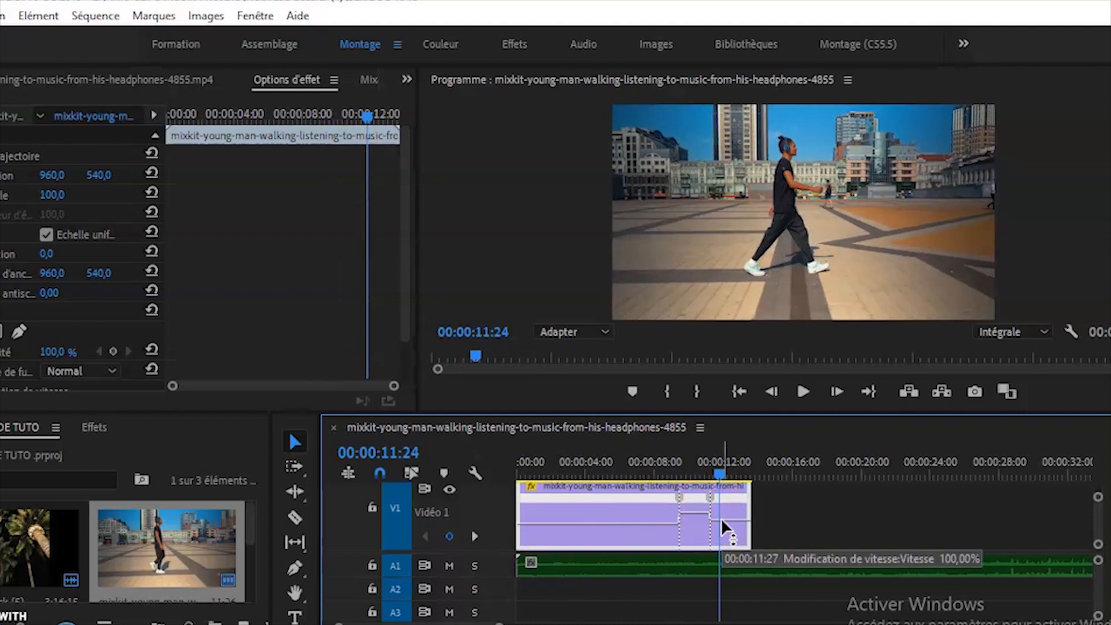
Move the playhead to 00:00:09:23 and examine the speed line of the middle and first sections
{"action": "left_click_drag", "start_coordinate": [714, 470], "coordinate": [682, 480]}
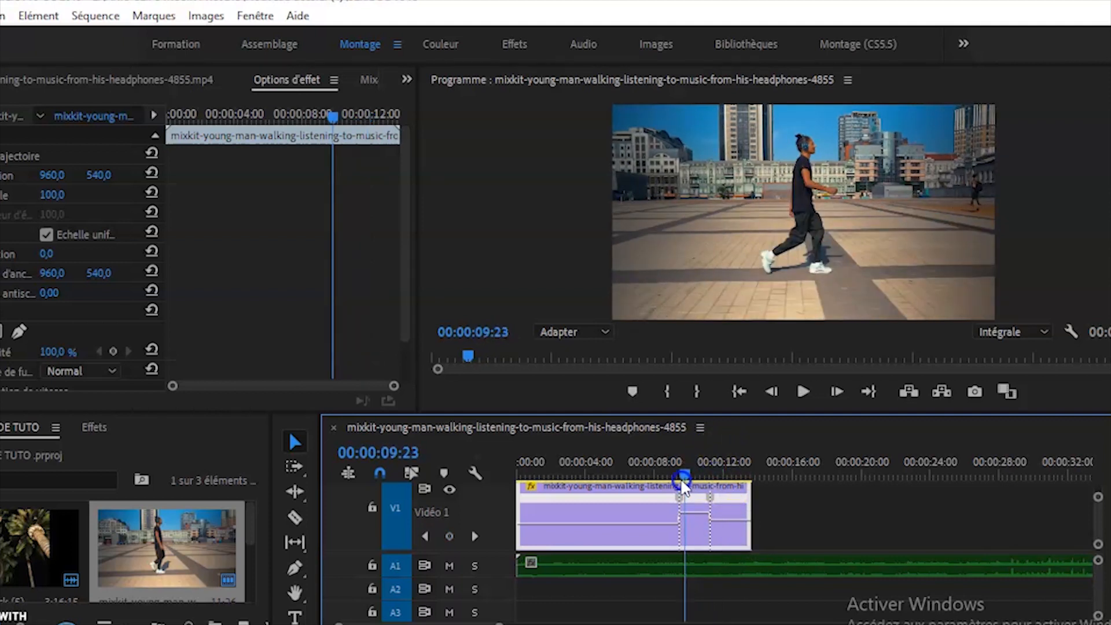
{"action": "mouse_move", "coordinate": [692, 511]}
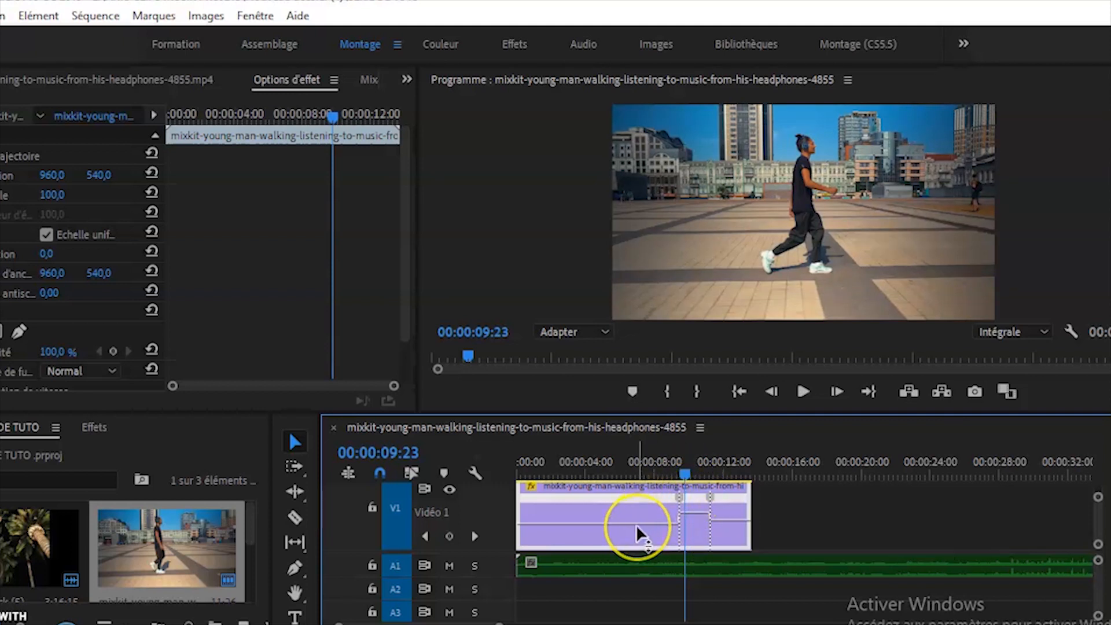
{"action": "mouse_move", "coordinate": [636, 525]}
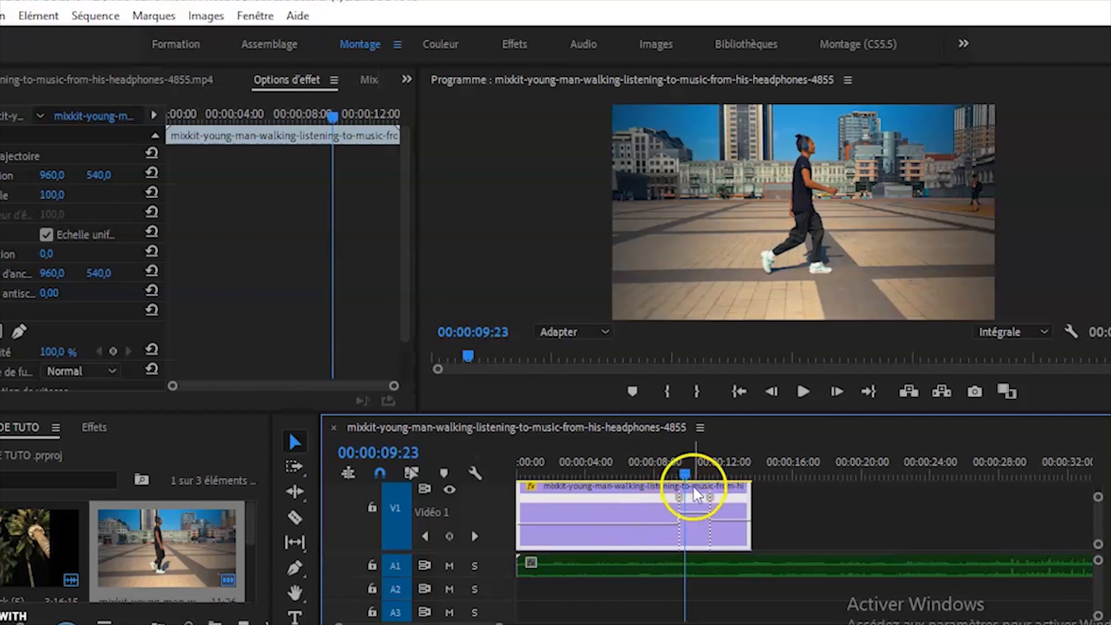
Return to the start of the sequence and play it up to 00:00:07:25 to review the first section's speed
{"action": "left_click", "coordinate": [682, 472]}
{"action": "left_click_drag", "start_coordinate": [683, 474], "coordinate": [516, 491]}
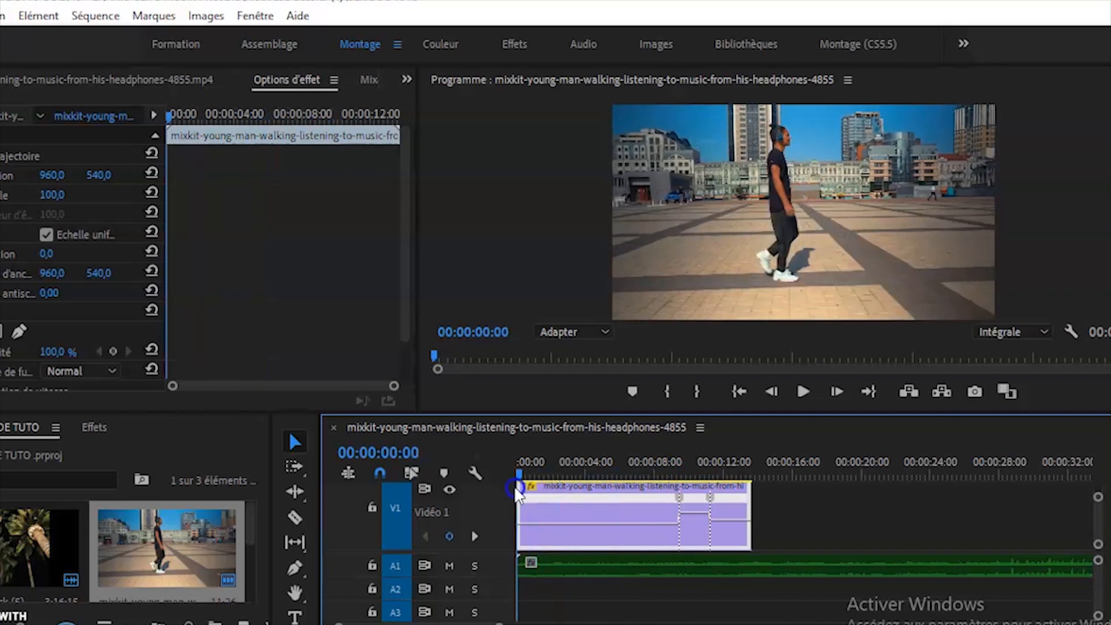
{"action": "key", "text": "space"}
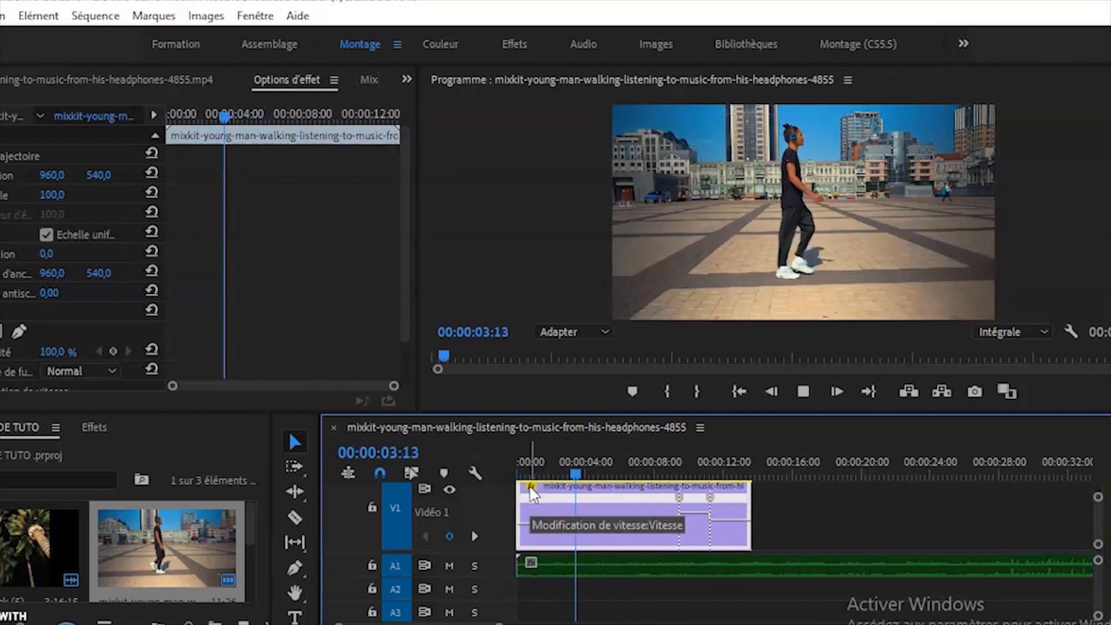
{"action": "left_click", "coordinate": [542, 493]}
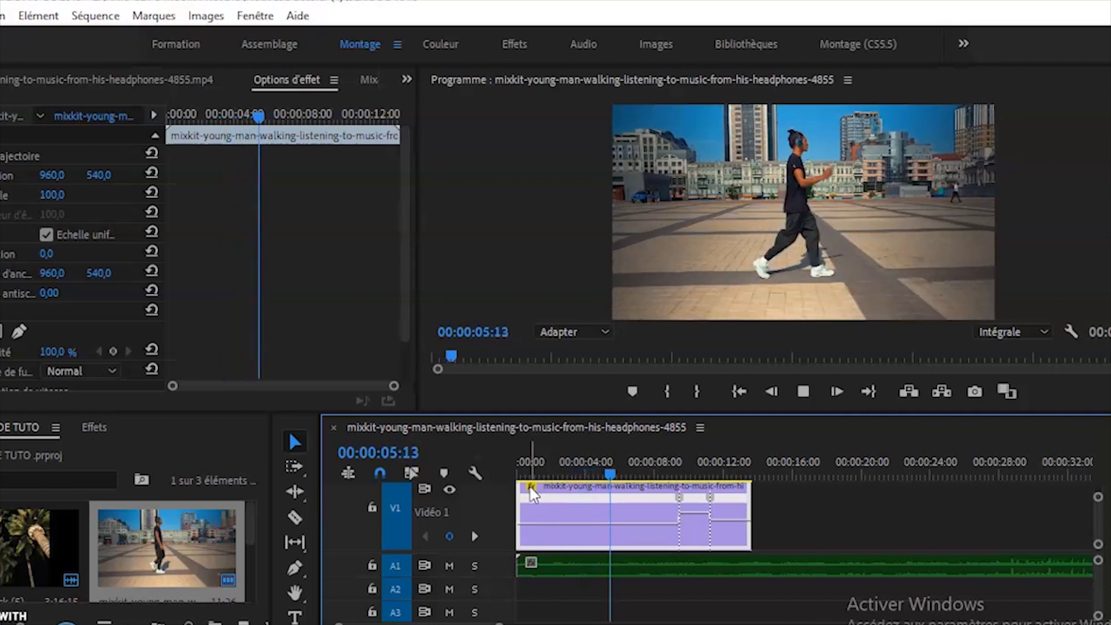
{"action": "key", "text": "space"}
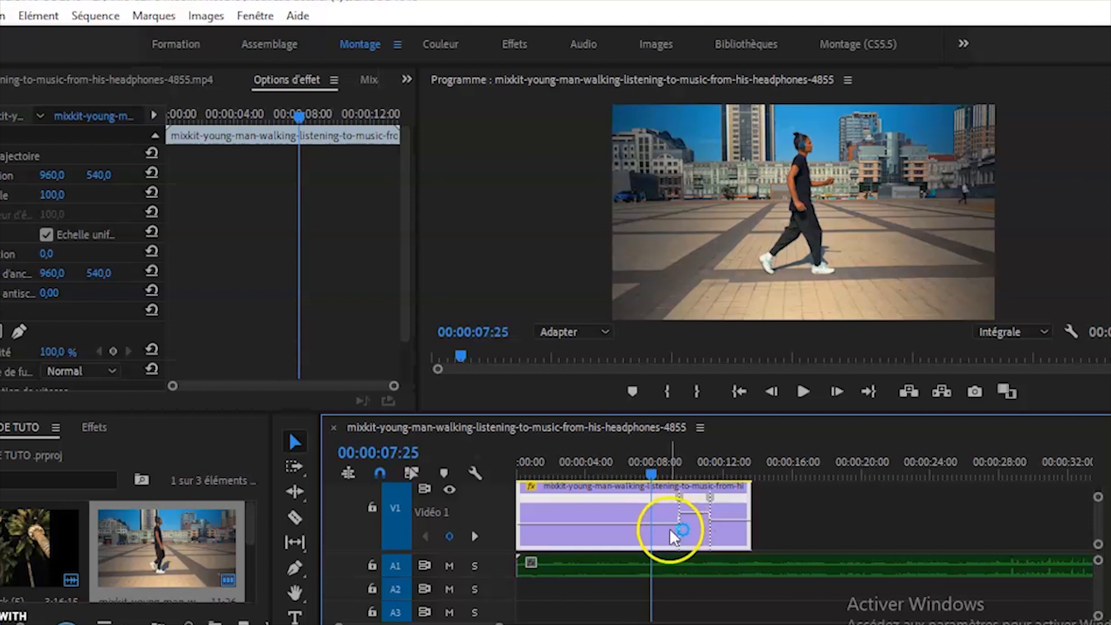
Split the first speed keyframe into a gradual acceleration ramp, play the sequence, and return the playhead to the start
{"action": "left_click", "coordinate": [680, 498]}
{"action": "left_click_drag", "start_coordinate": [681, 499], "coordinate": [505, 501]}
{"action": "key", "text": "space"}
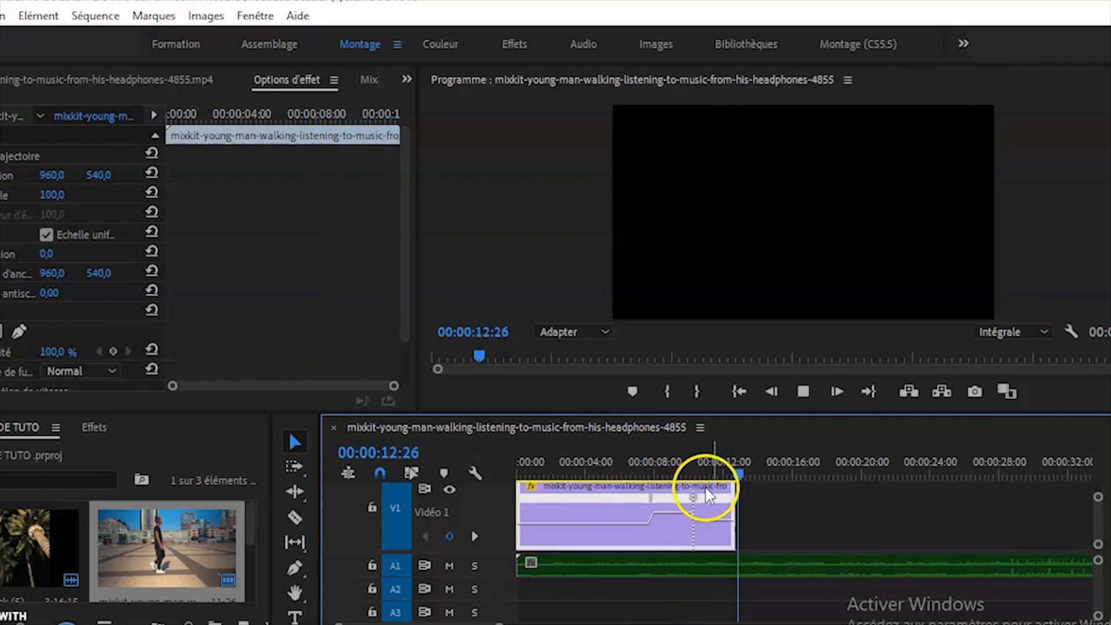
{"action": "left_click_drag", "start_coordinate": [739, 471], "coordinate": [512, 501]}
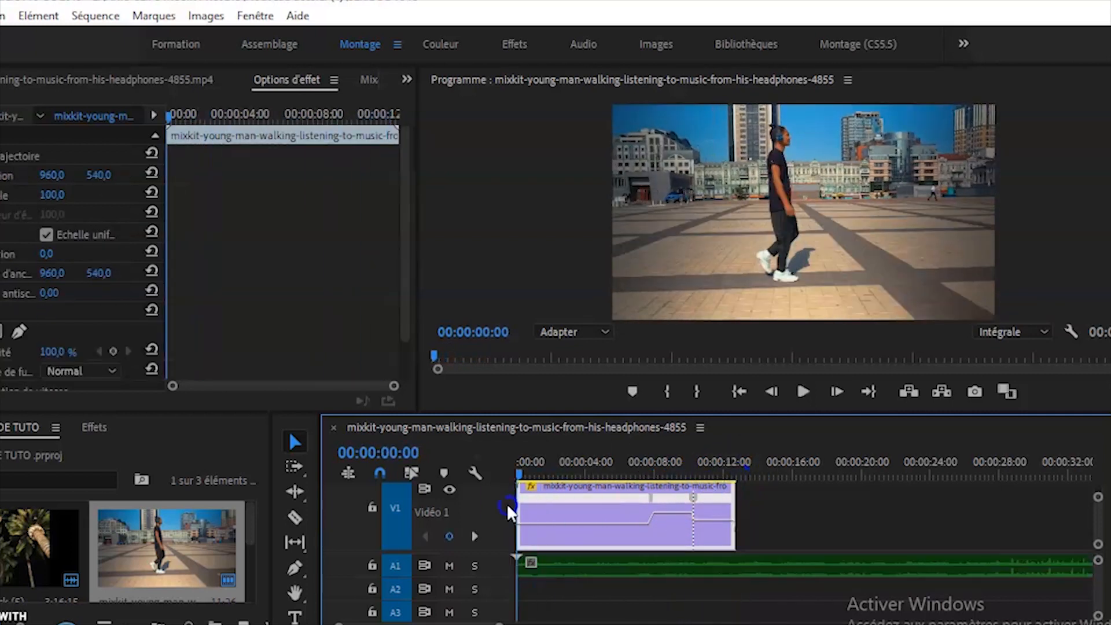
Search the effects for "porte" and apply the Portes coulissantes transition to the start of the walking clip
{"action": "left_click", "coordinate": [90, 432]}
{"action": "left_click", "coordinate": [37, 457]}
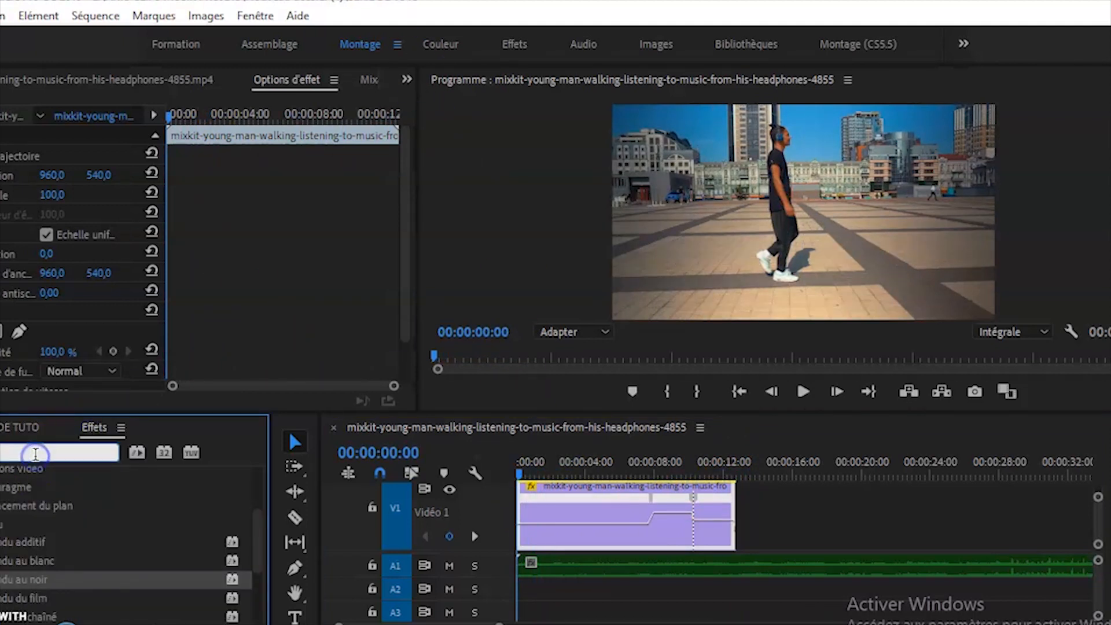
{"action": "type", "text": "porte"}
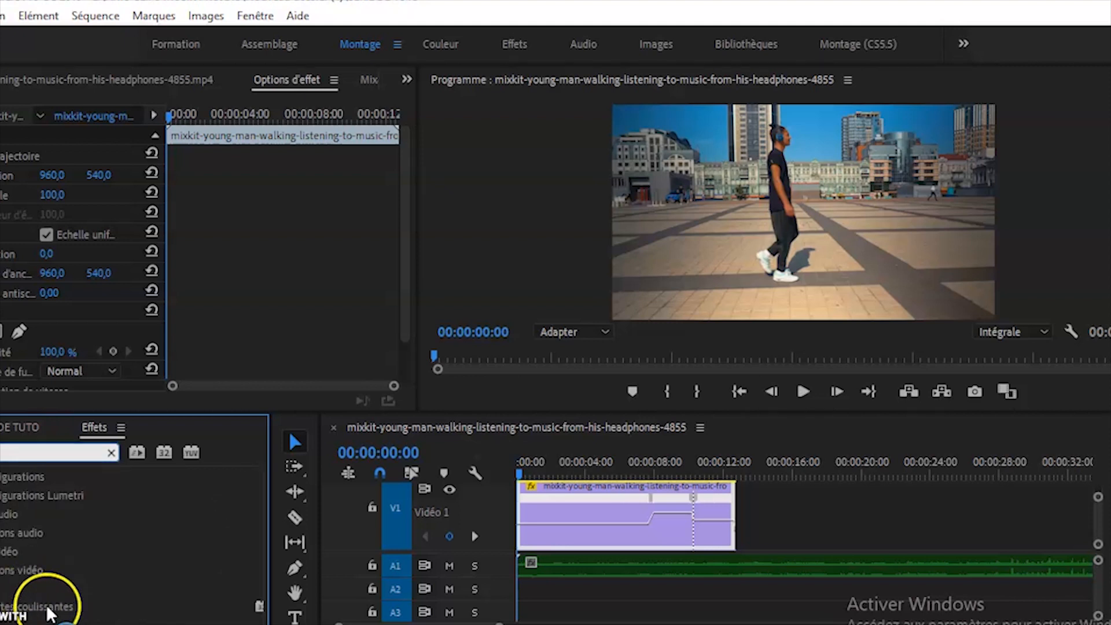
{"action": "left_click_drag", "start_coordinate": [48, 609], "coordinate": [346, 615]}
{"action": "left_click_drag", "start_coordinate": [522, 539], "coordinate": [524, 538]}
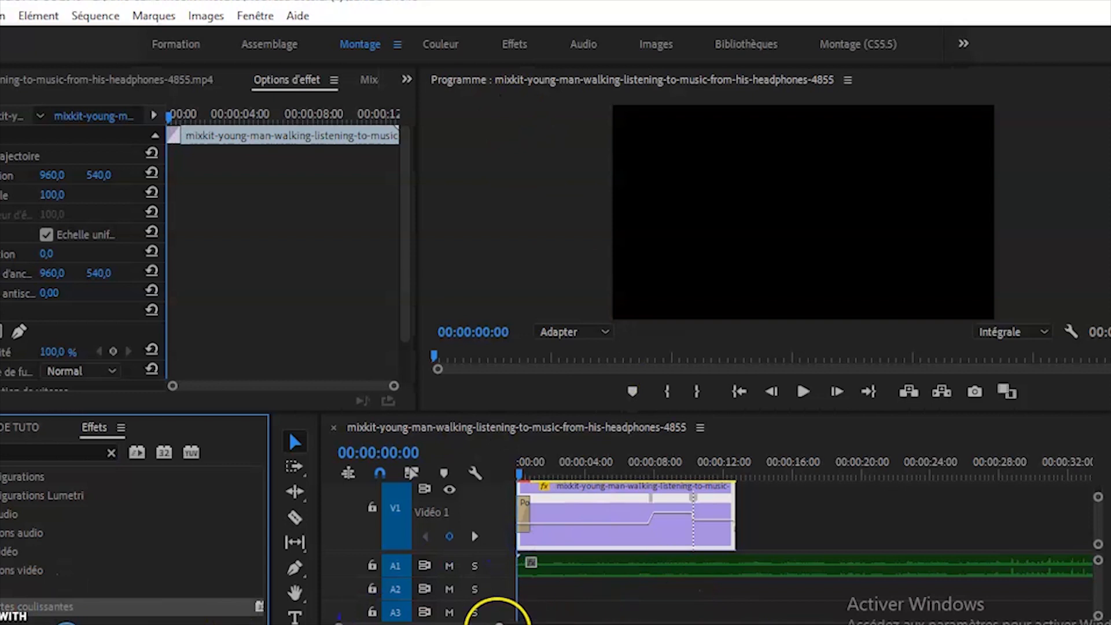
Preview the Portes coulissantes transition, select it, and change its direction so the doors open vertically
{"action": "key", "text": "space"}
{"action": "left_click_drag", "start_coordinate": [498, 624], "coordinate": [430, 624]}
{"action": "left_click", "coordinate": [541, 522]}
{"action": "left_click", "coordinate": [534, 512]}
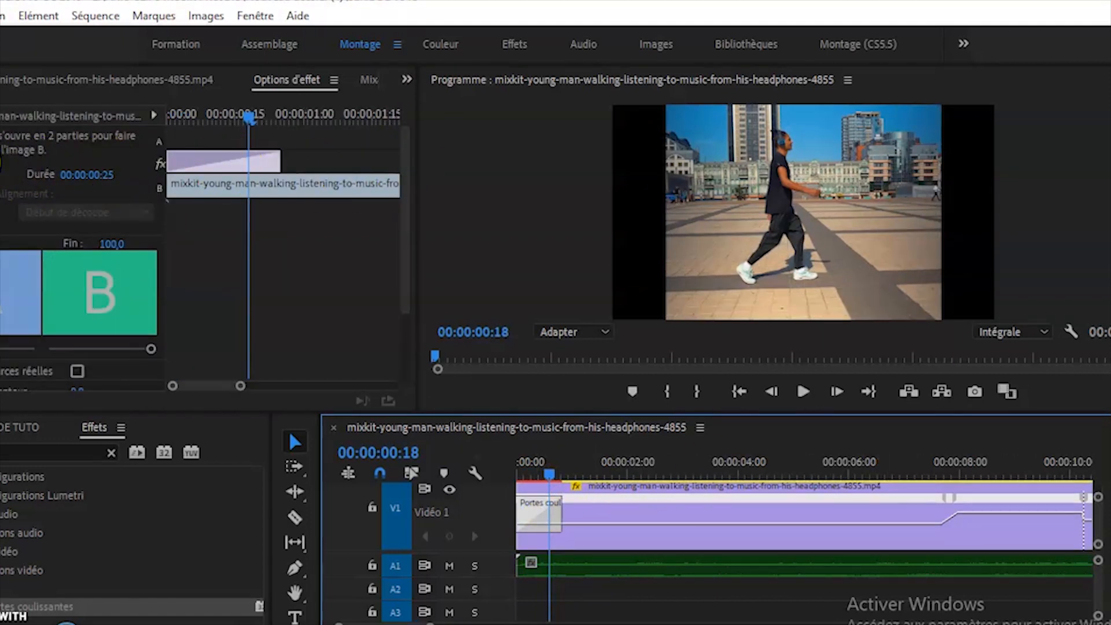
{"action": "left_click", "coordinate": [0, 139]}
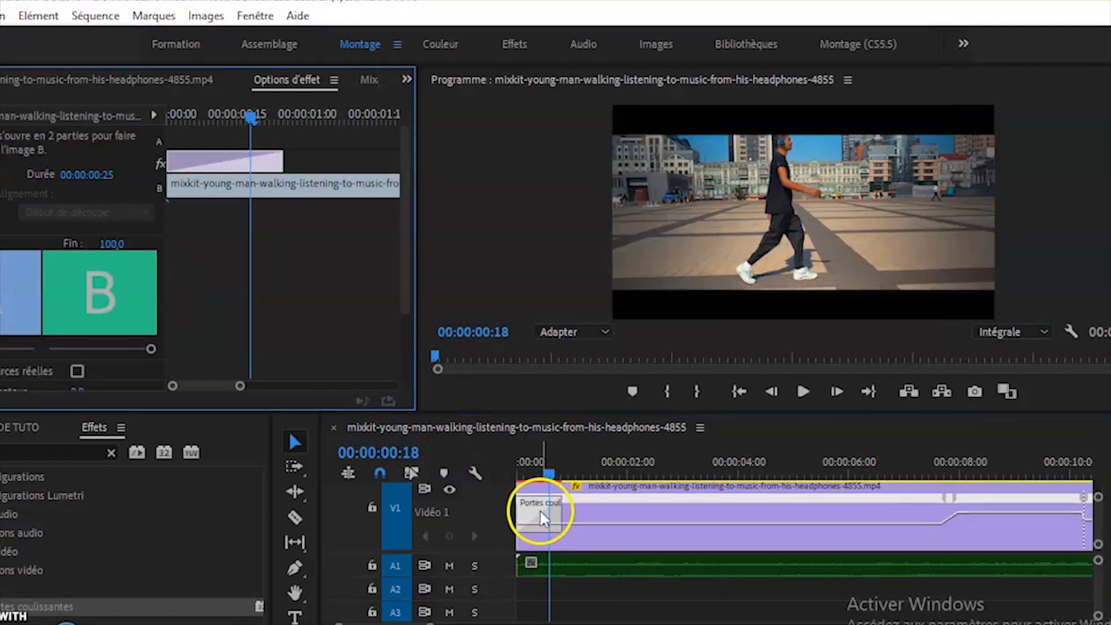
Lengthen the Portes coulissantes transition to 00:00:04:12, previewing it from the start of the sequence
{"action": "left_click_drag", "start_coordinate": [554, 512], "coordinate": [685, 514]}
{"action": "left_click_drag", "start_coordinate": [545, 471], "coordinate": [504, 472]}
{"action": "key", "text": "space"}
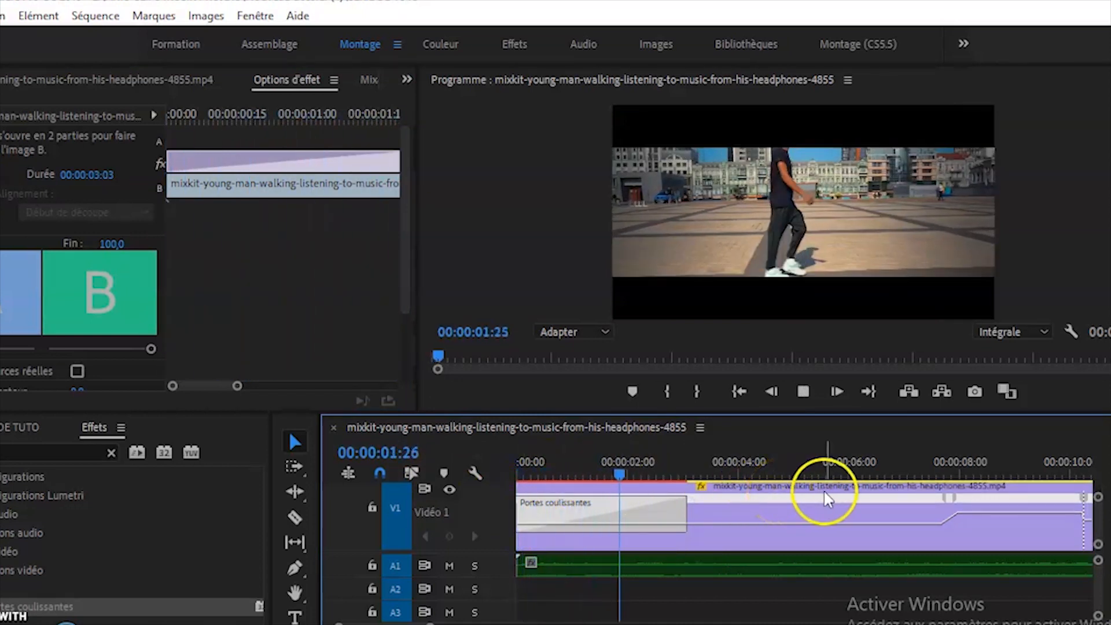
{"action": "key", "text": "space"}
{"action": "left_click_drag", "start_coordinate": [687, 509], "coordinate": [758, 512]}
{"action": "left_click_drag", "start_coordinate": [716, 468], "coordinate": [512, 496]}
{"action": "key", "text": "space"}
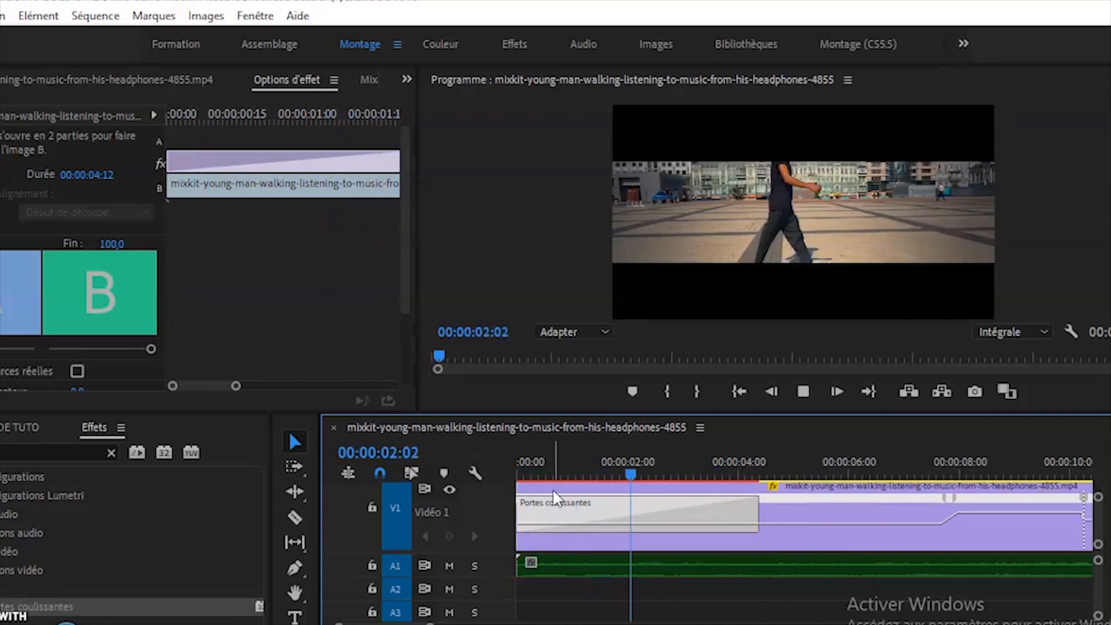
{"action": "key", "text": "space"}
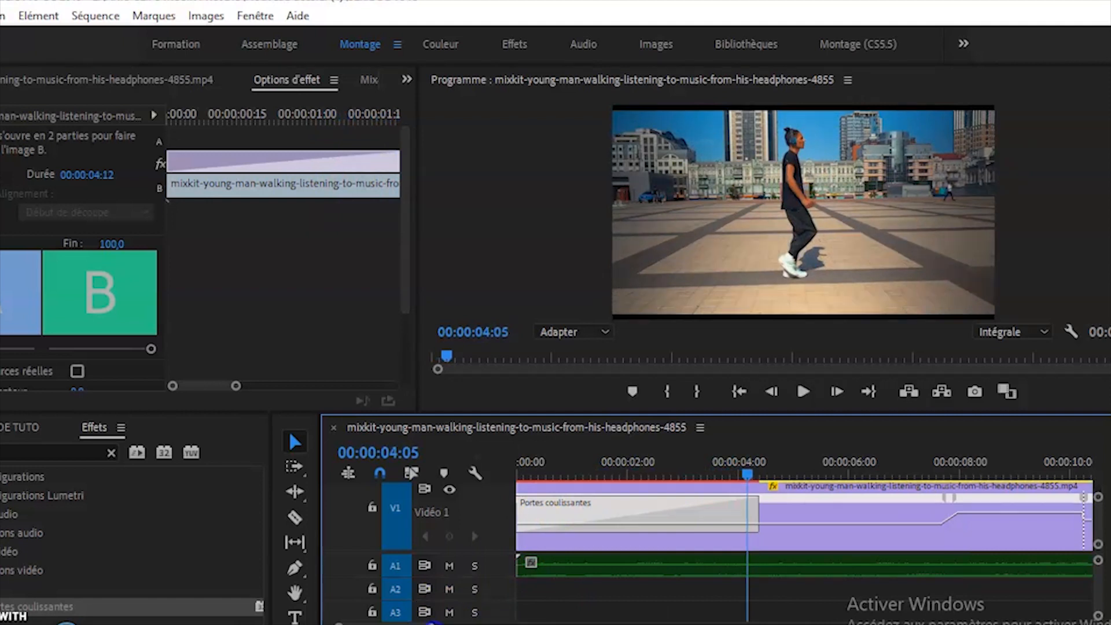
Play the rest of the sequence past the end of the video clip
{"action": "key", "text": "backslash"}
{"action": "key", "text": "space"}
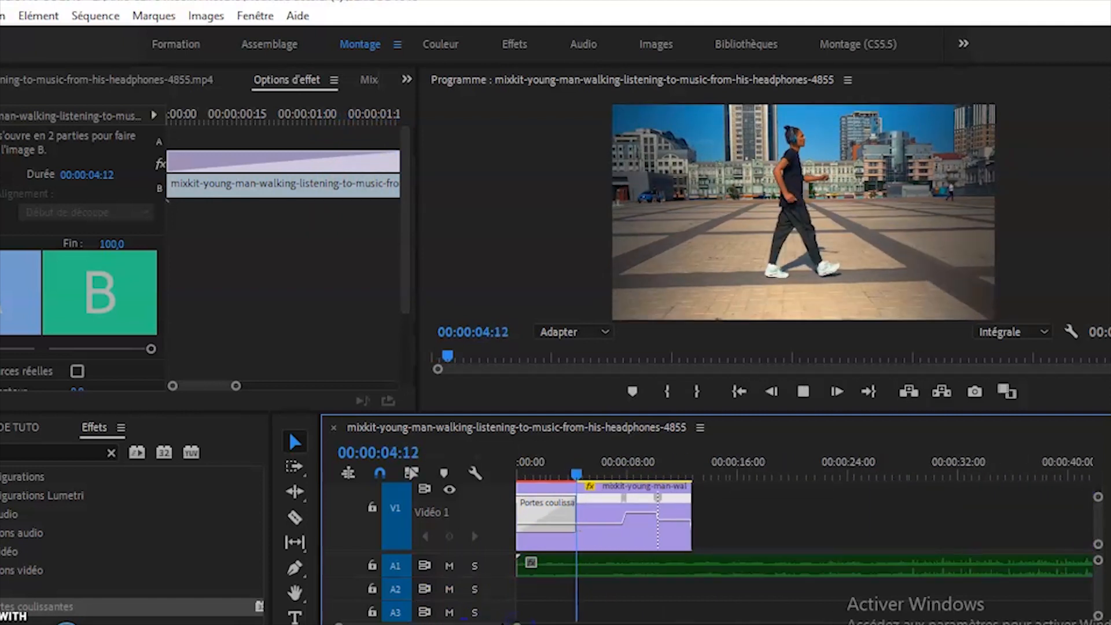
{"action": "left_click", "coordinate": [489, 620]}
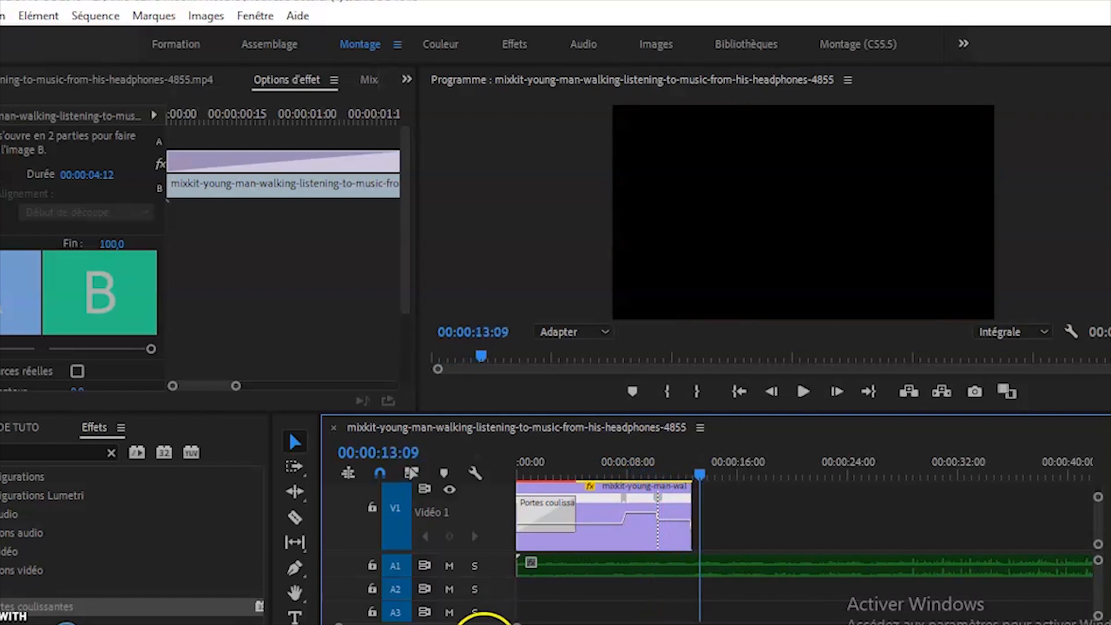
Trim the music clip on A1 so that it ends together with the video clip at 00:00:12:22
{"action": "left_click_drag", "start_coordinate": [517, 623], "coordinate": [758, 624]}
{"action": "left_click_drag", "start_coordinate": [934, 566], "coordinate": [547, 570]}
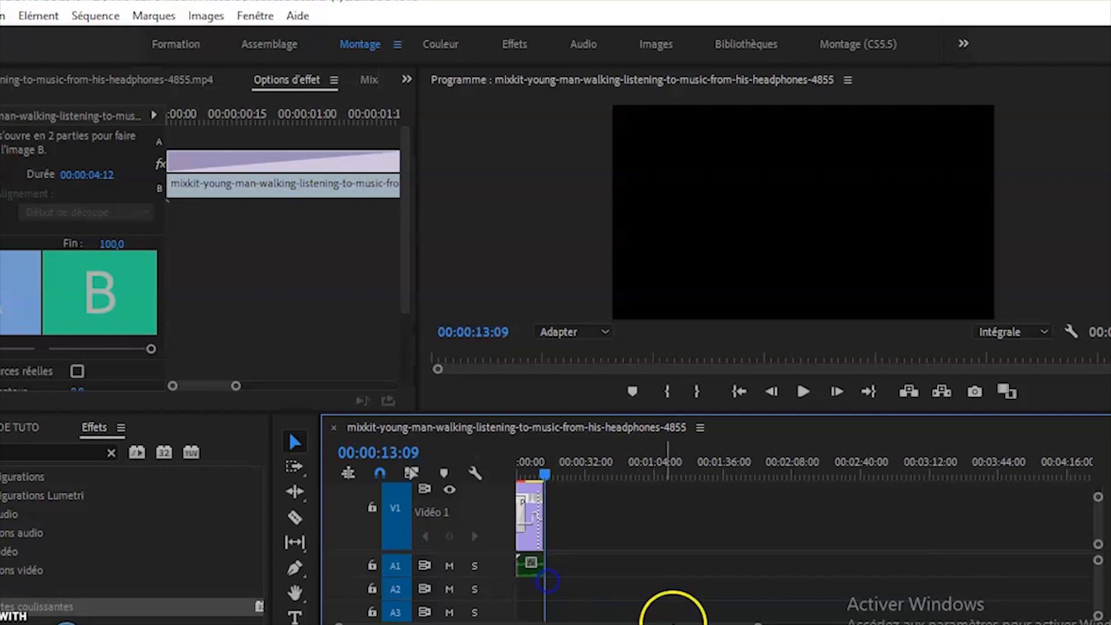
{"action": "left_click_drag", "start_coordinate": [758, 624], "coordinate": [430, 624]}
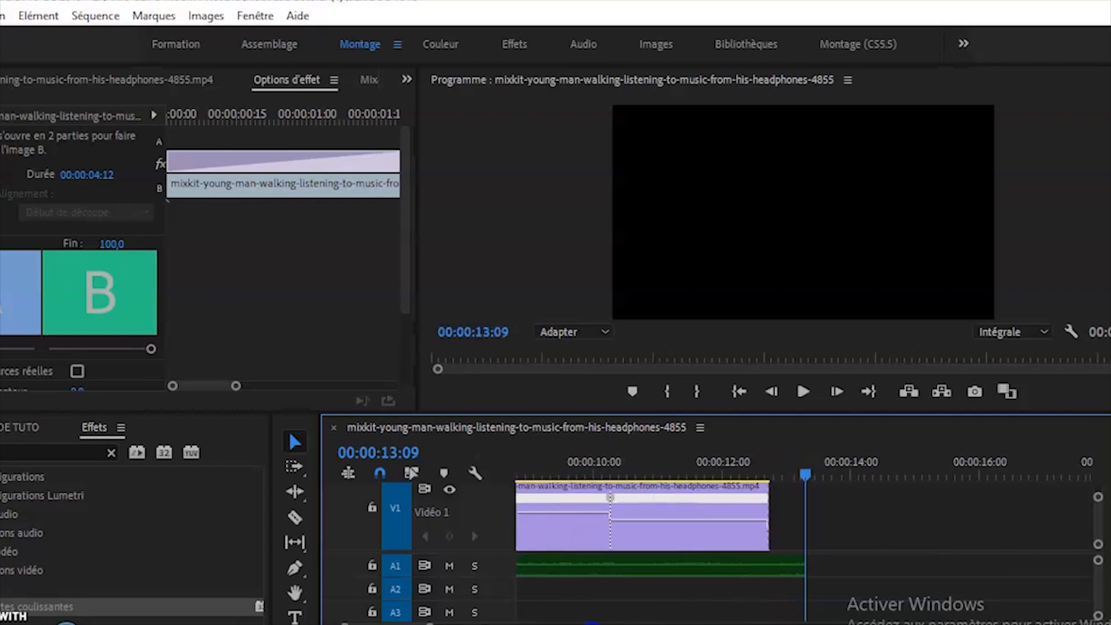
{"action": "left_click_drag", "start_coordinate": [801, 567], "coordinate": [768, 567]}
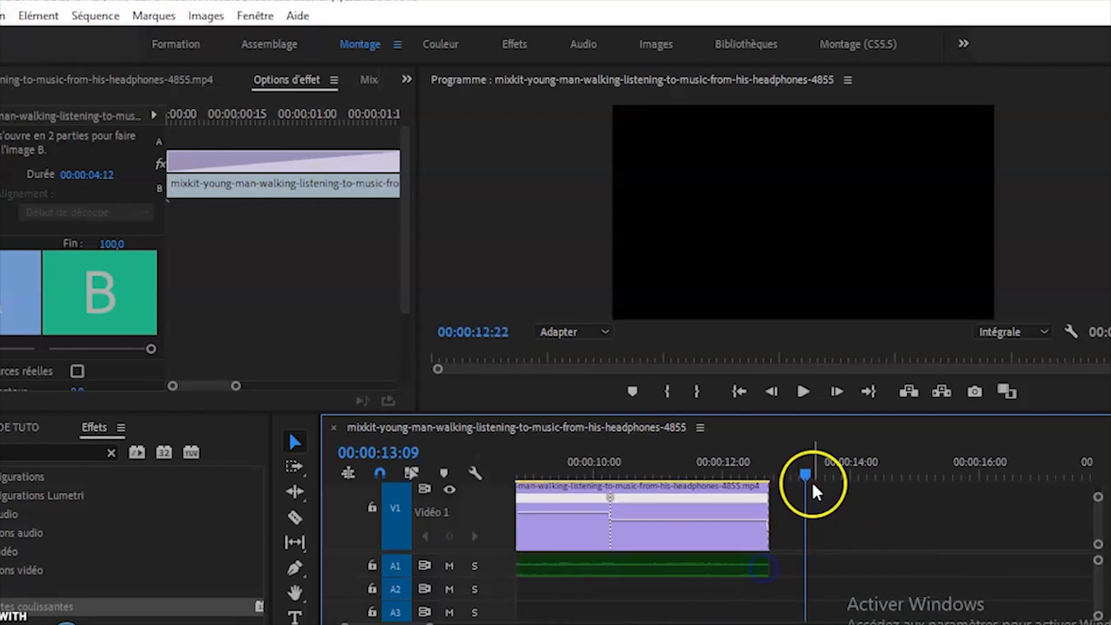
Move the playhead to 00:00:12:14 and clear the search text in the effects list
{"action": "left_click_drag", "start_coordinate": [781, 476], "coordinate": [752, 475]}
{"action": "left_click", "coordinate": [116, 508]}
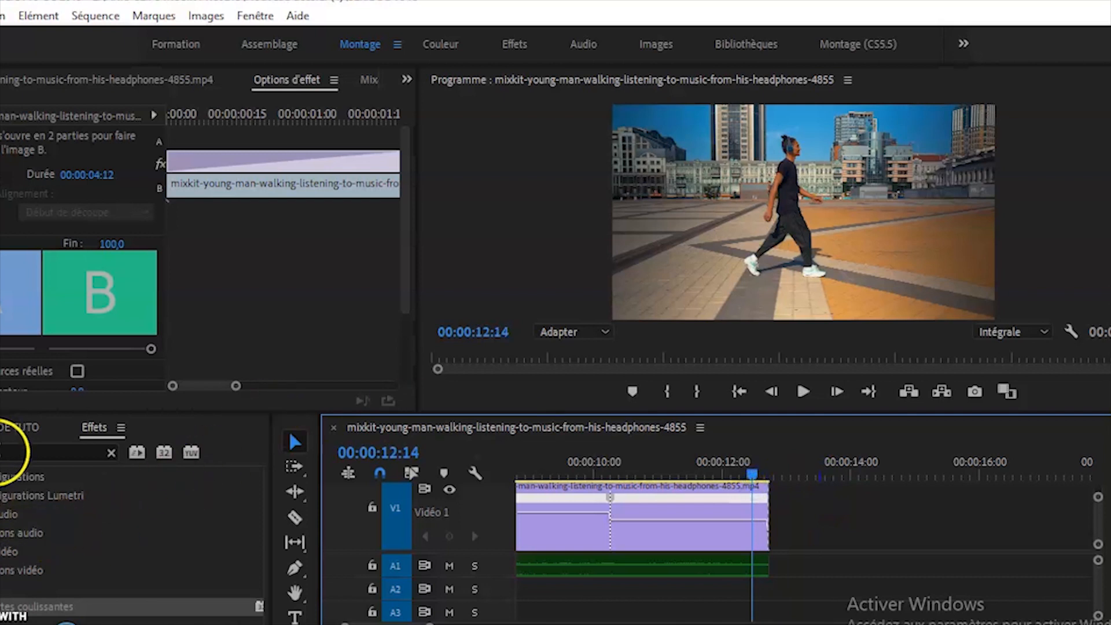
{"action": "left_click", "coordinate": [3, 453]}
{"action": "key", "text": "BackSpace"}
{"action": "key", "text": "BackSpace"}
{"action": "key", "text": "BackSpace"}
{"action": "key", "text": "BackSpace"}
{"action": "key", "text": "BackSpace"}
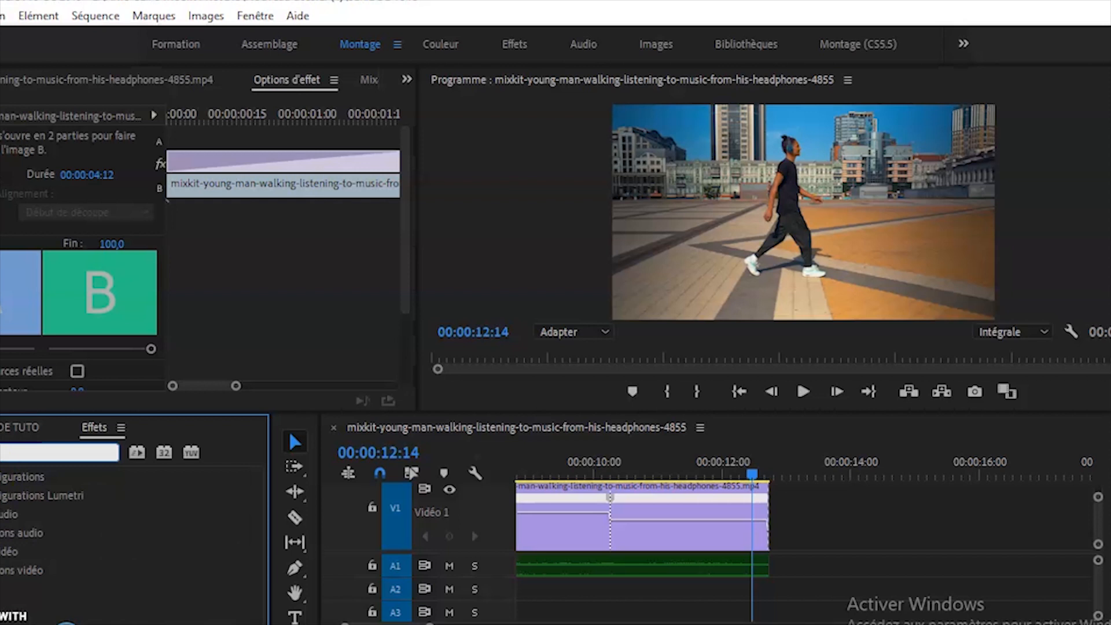
Apply the Fondu au noir video transition to the end of the walking clip
{"action": "left_click", "coordinate": [0, 570]}
{"action": "scroll", "coordinate": [0, 564], "scroll_direction": "down", "scroll_amount": 3}
{"action": "left_click", "coordinate": [2, 524]}
{"action": "scroll", "coordinate": [2, 530], "scroll_direction": "down", "scroll_amount": 2}
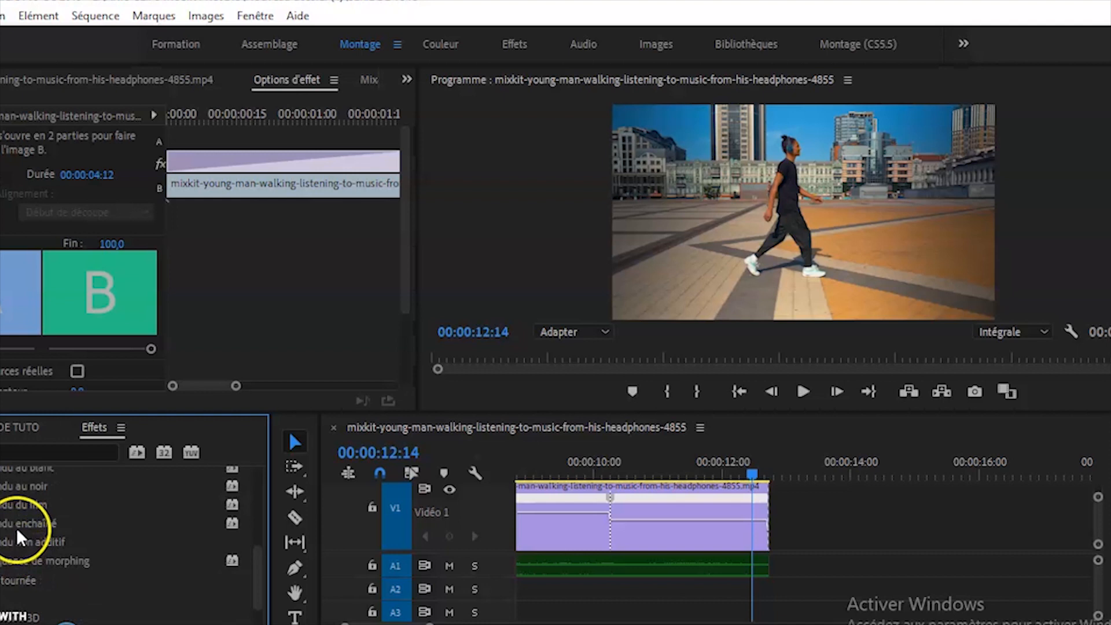
{"action": "scroll", "coordinate": [30, 501], "scroll_direction": "up", "scroll_amount": 2}
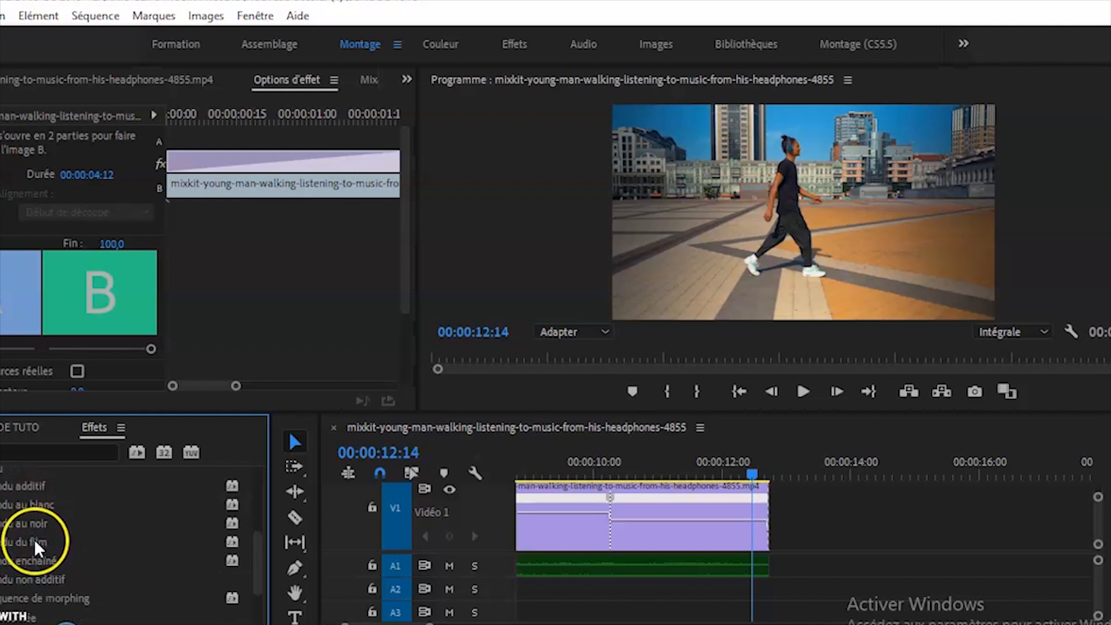
{"action": "left_click_drag", "start_coordinate": [30, 524], "coordinate": [610, 457]}
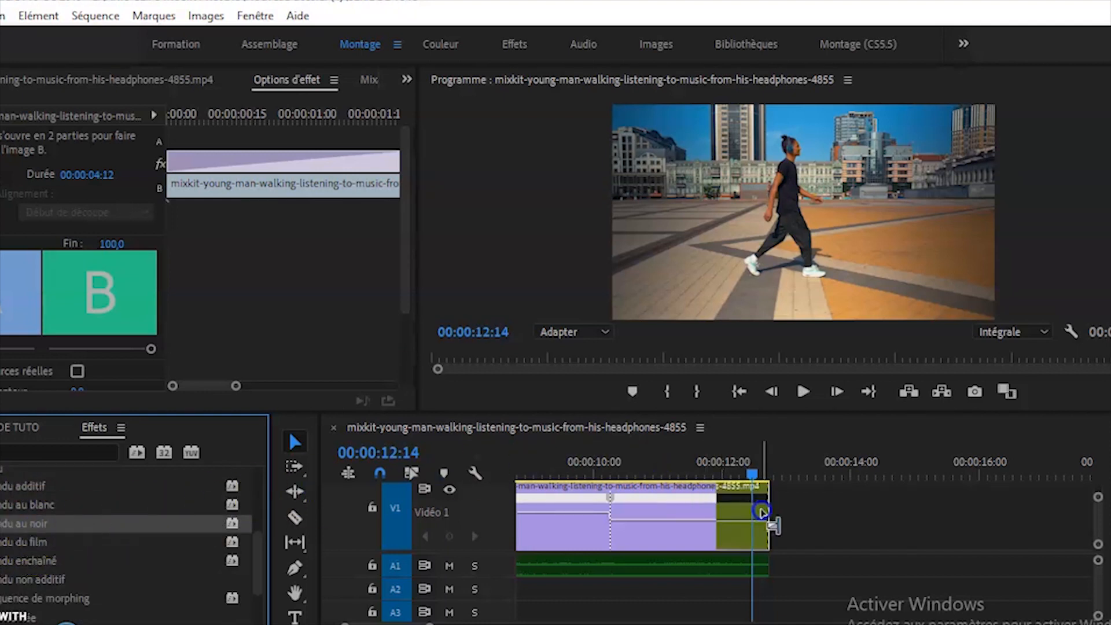
{"action": "left_click_drag", "start_coordinate": [762, 512], "coordinate": [762, 511]}
Play the whole sequence from the start to review the speed ramp together with the opening and closing transitions
{"action": "left_click_drag", "start_coordinate": [430, 624], "coordinate": [505, 624]}
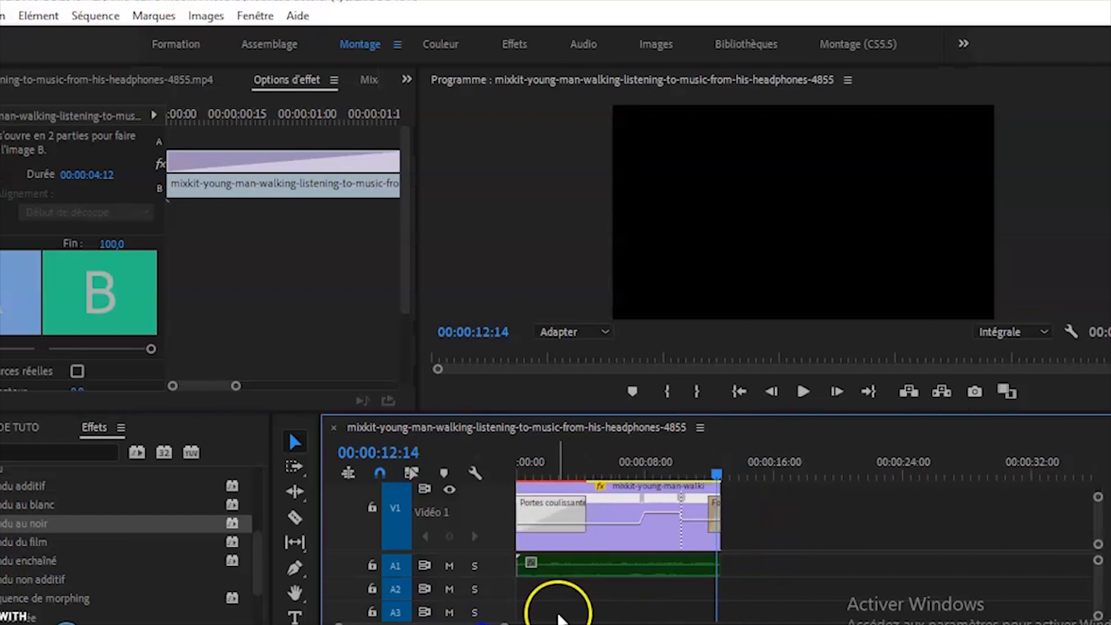
{"action": "left_click_drag", "start_coordinate": [718, 474], "coordinate": [504, 501]}
{"action": "key", "text": "space"}
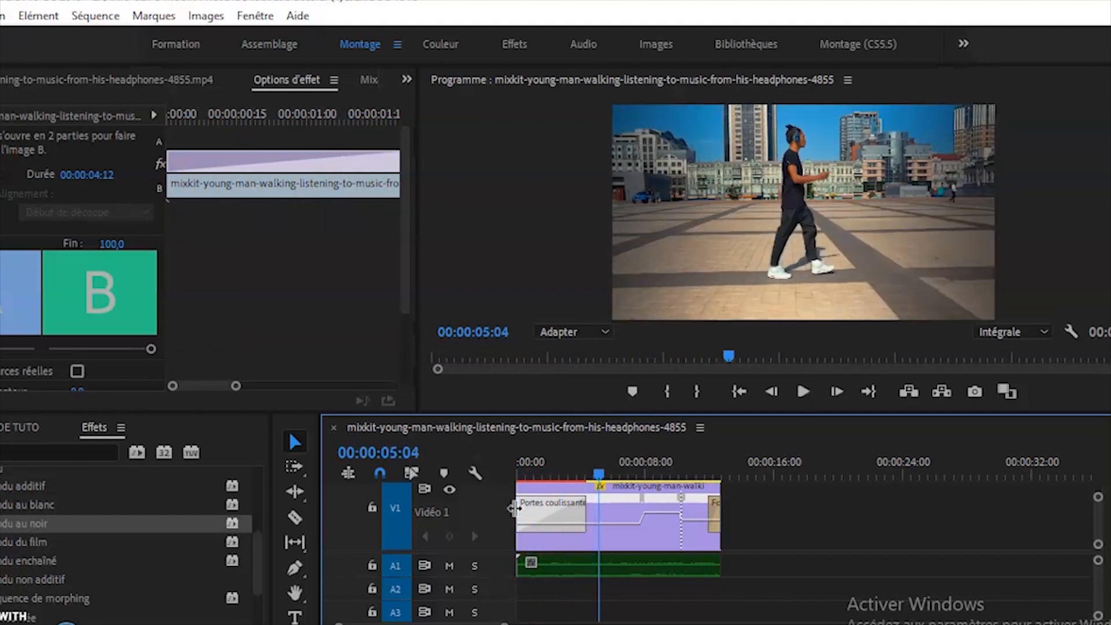
{"action": "left_click_drag", "start_coordinate": [601, 472], "coordinate": [523, 478]}
{"action": "key", "text": "space"}
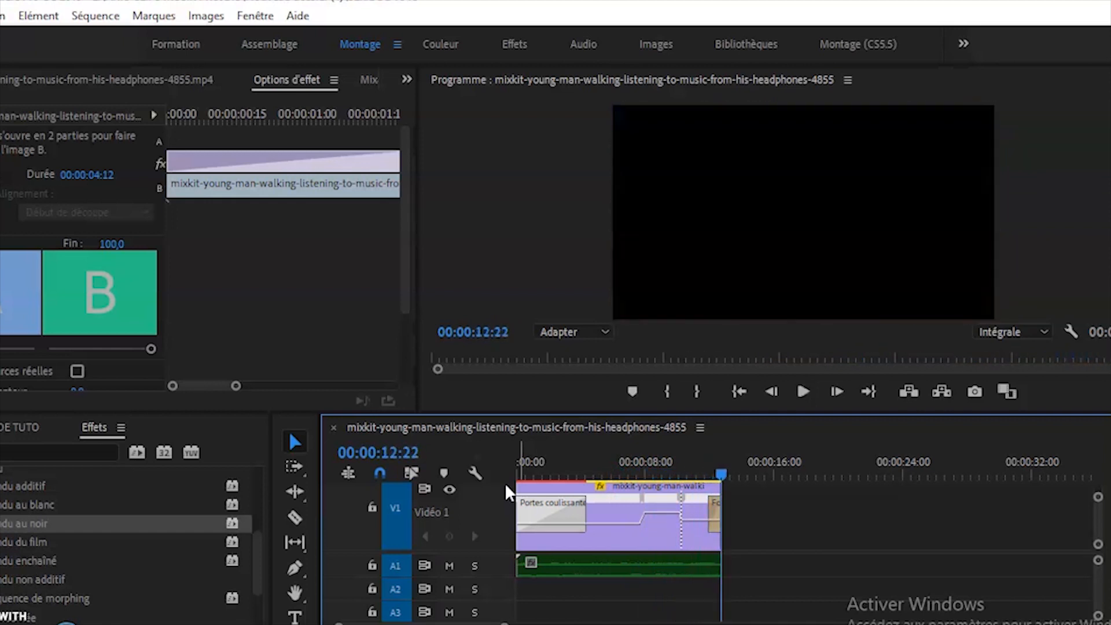
{"action": "key", "text": "space"}
{"action": "key", "text": "space"}
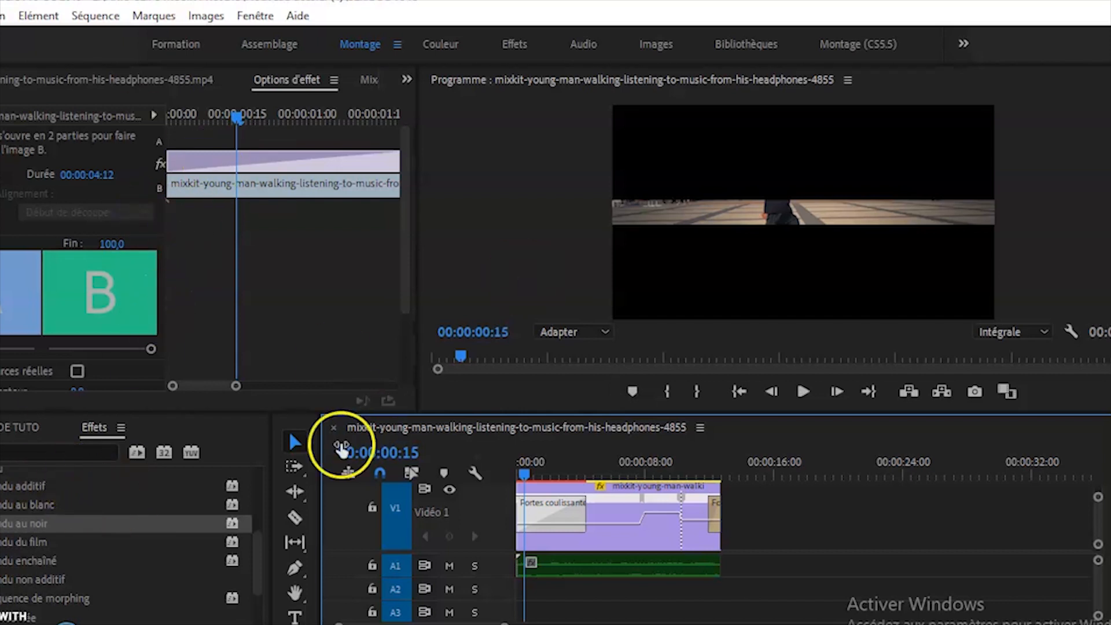
Place the original walking clip on V1 at about 00:00:17 and copy the music clip beneath it on A1
{"action": "left_click", "coordinate": [5, 430]}
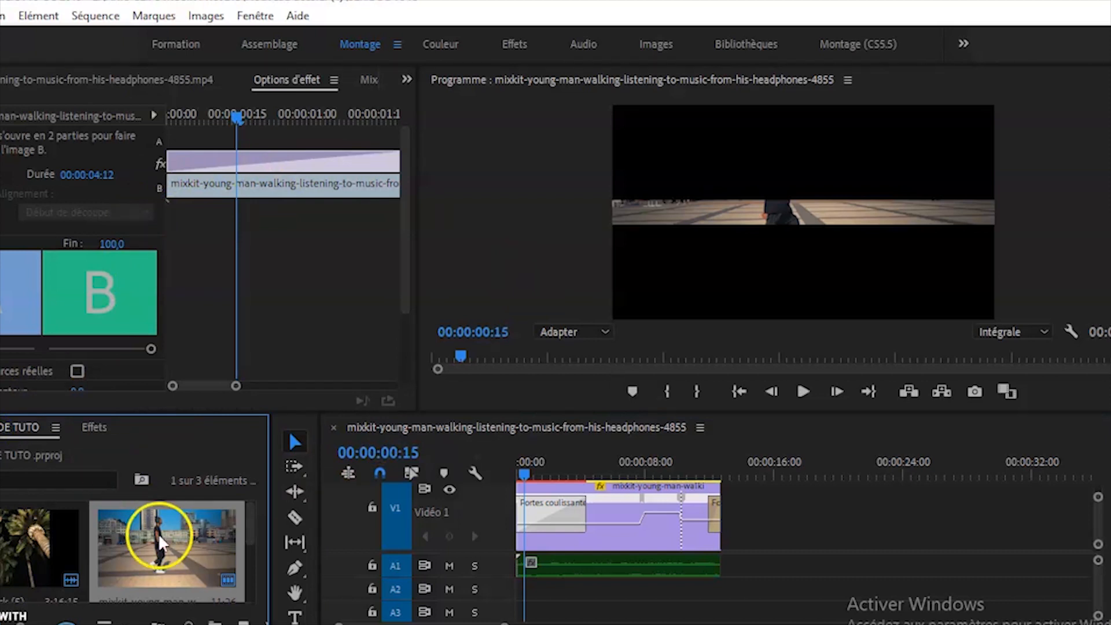
{"action": "left_click_drag", "start_coordinate": [158, 532], "coordinate": [794, 528]}
{"action": "left_click", "coordinate": [632, 571]}
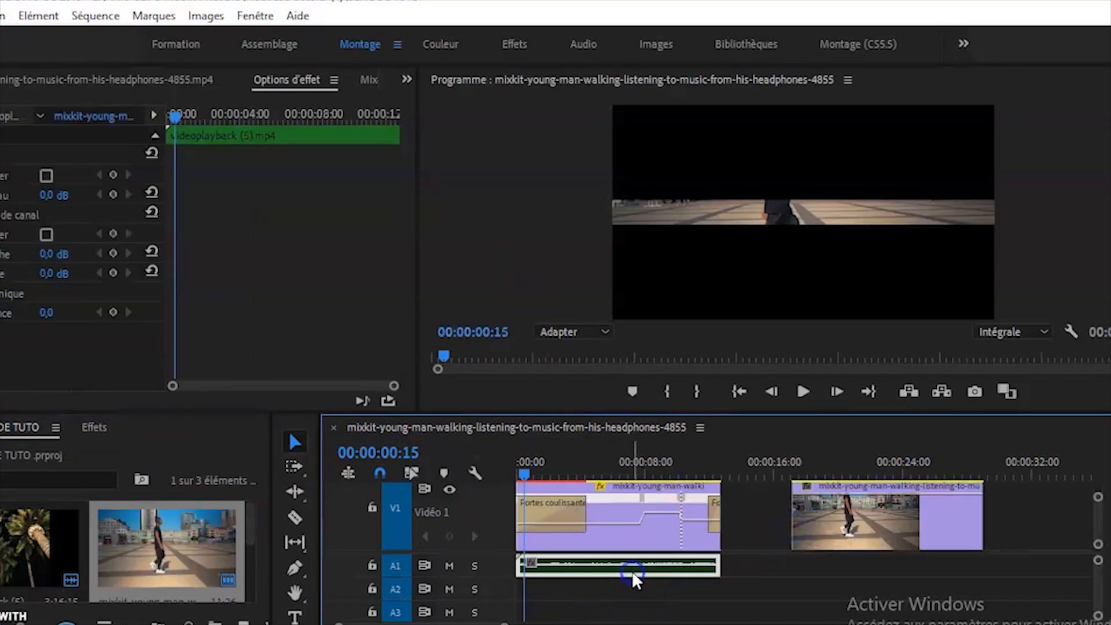
{"action": "left_click_drag", "start_coordinate": [631, 568], "coordinate": [903, 556]}
Cut the second walking clip at 00:00:19:29 with the Razor tool and move the playhead back to 00:00:18:07
{"action": "left_click", "coordinate": [840, 457]}
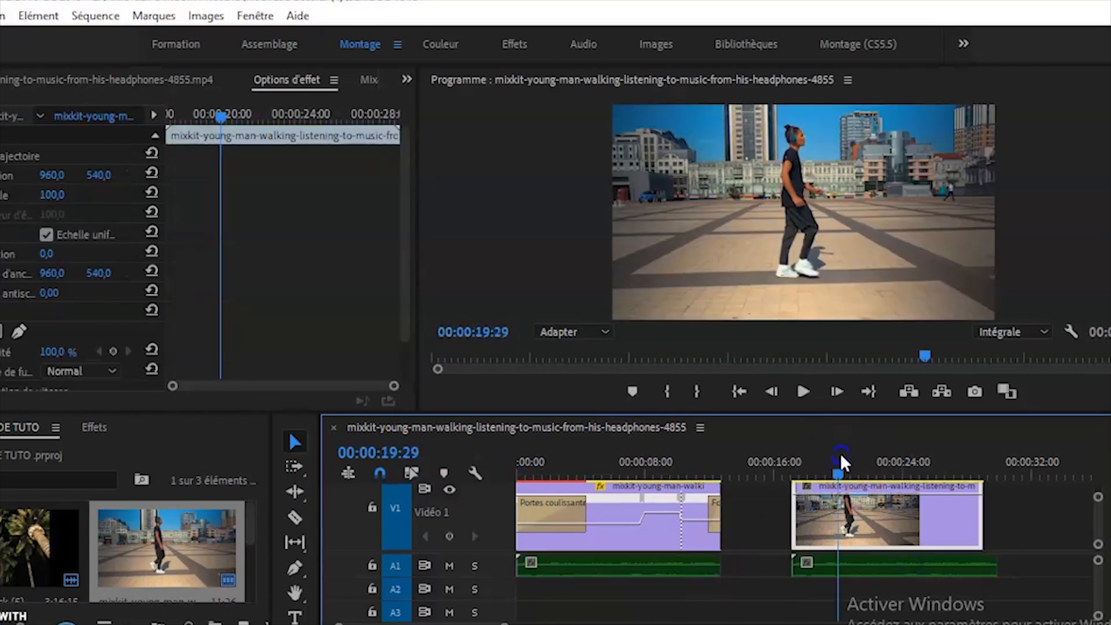
{"action": "left_click_drag", "start_coordinate": [507, 624], "coordinate": [444, 624]}
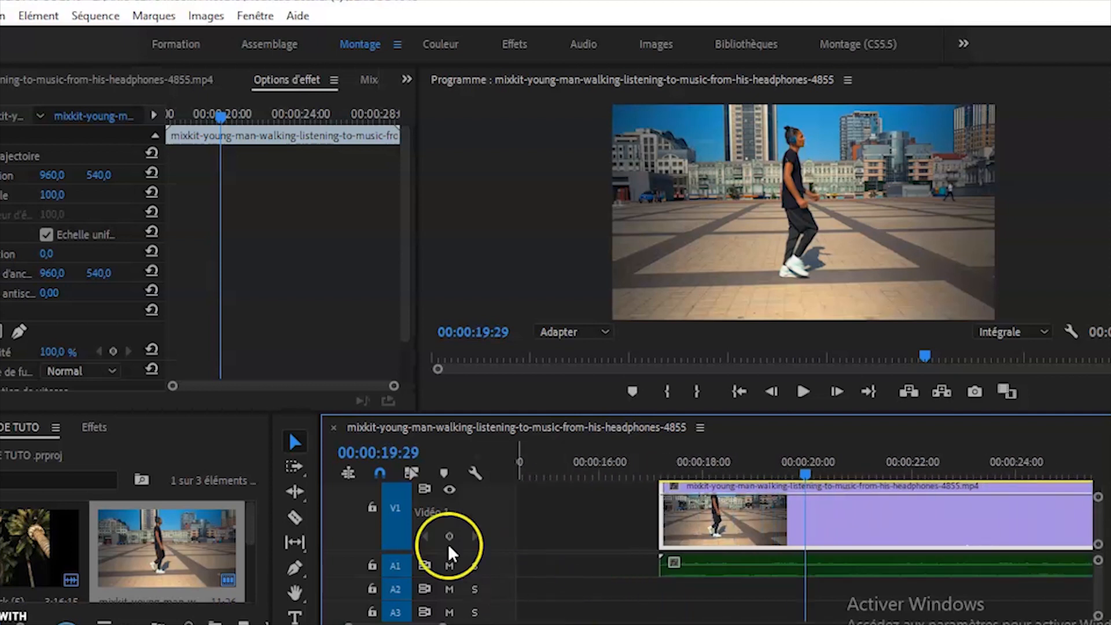
{"action": "left_click", "coordinate": [294, 518]}
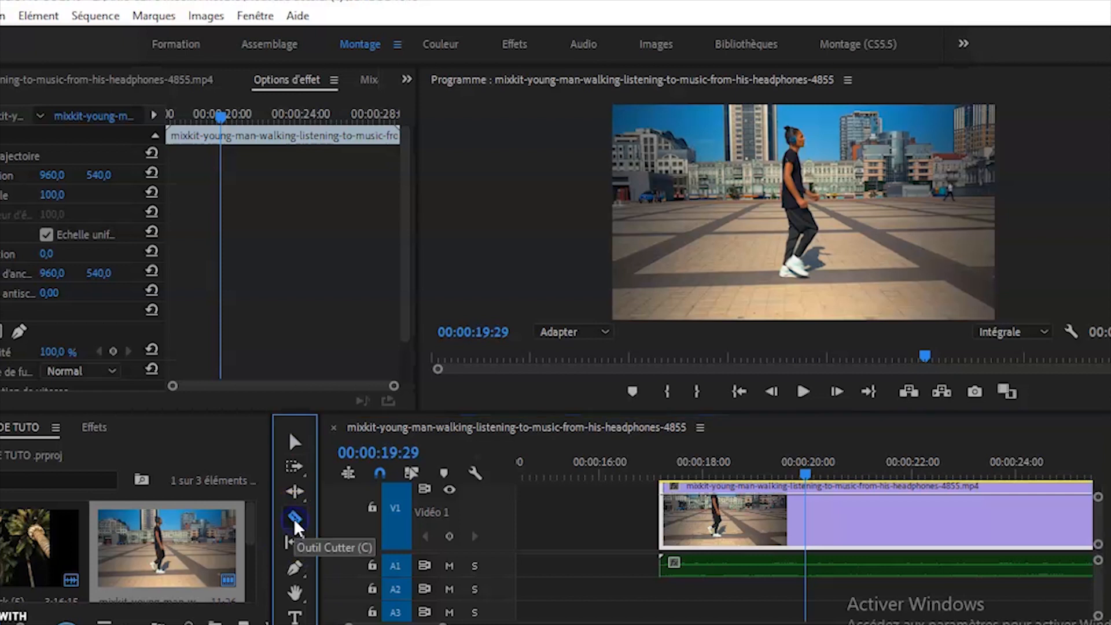
{"action": "left_click", "coordinate": [804, 509]}
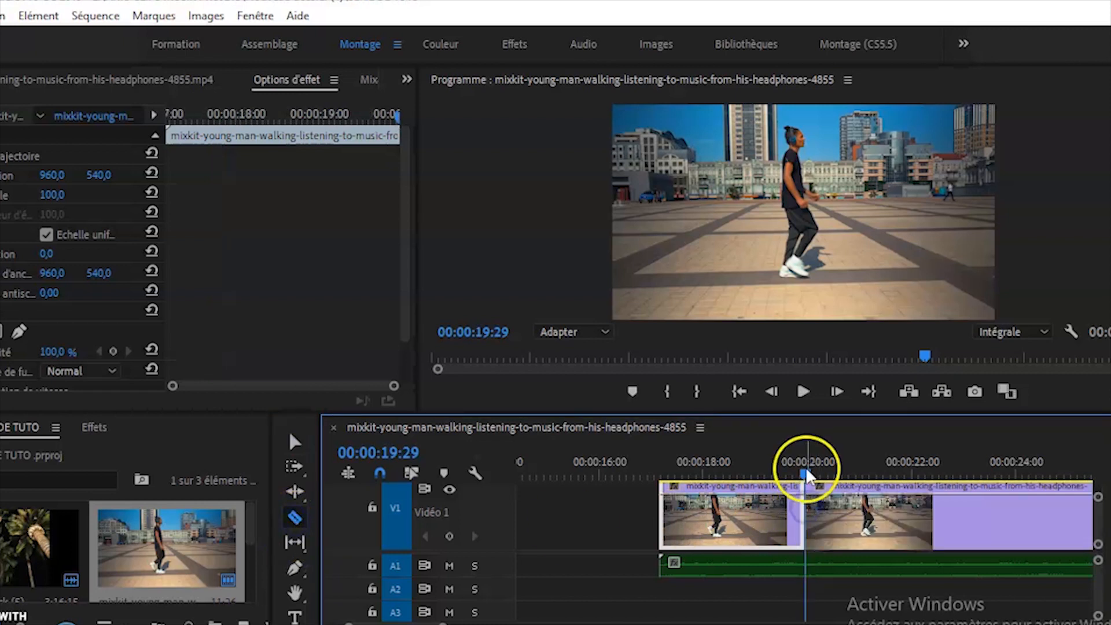
{"action": "left_click_drag", "start_coordinate": [808, 469], "coordinate": [714, 471]}
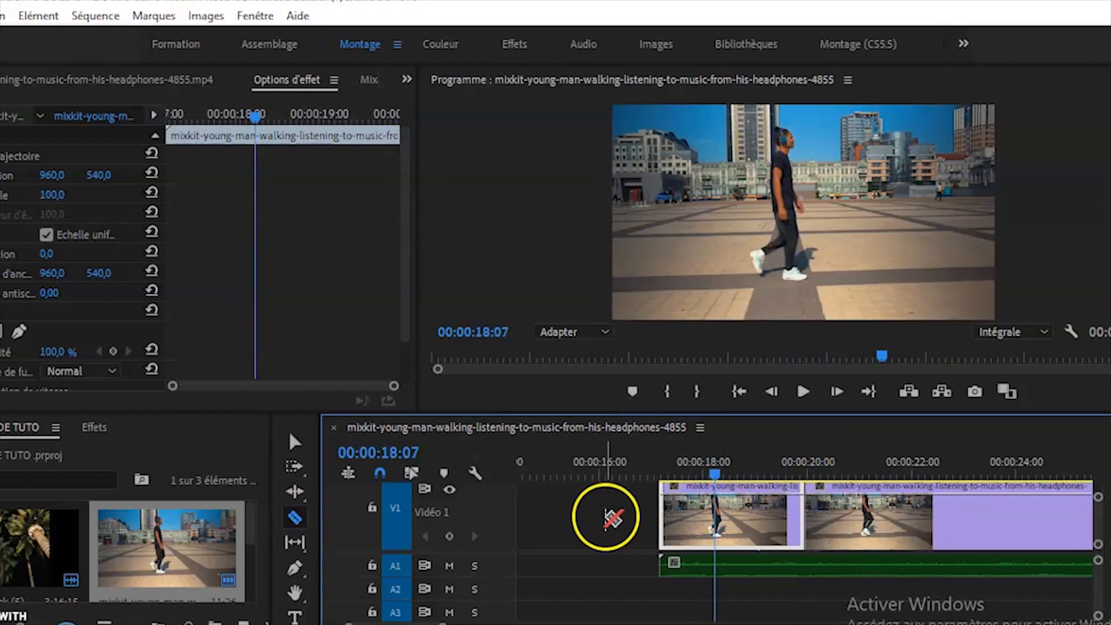
Set the speed of the second walking clip's section before the 00:00:19:29 cut to 50%
{"action": "key", "text": "t"}
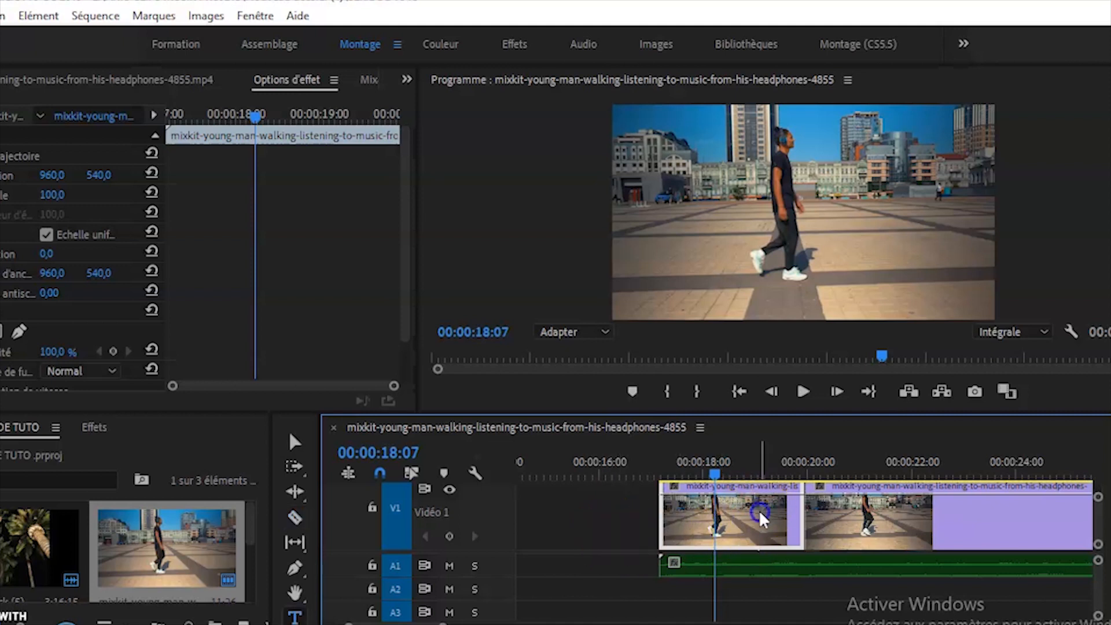
{"action": "right_click", "coordinate": [748, 496]}
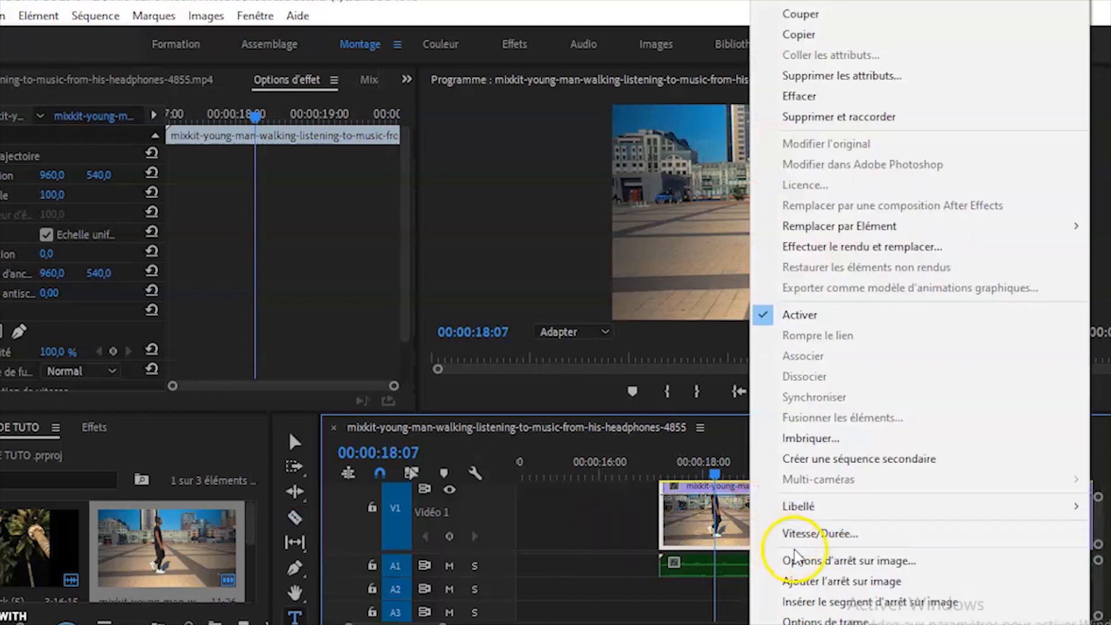
{"action": "left_click", "coordinate": [798, 534]}
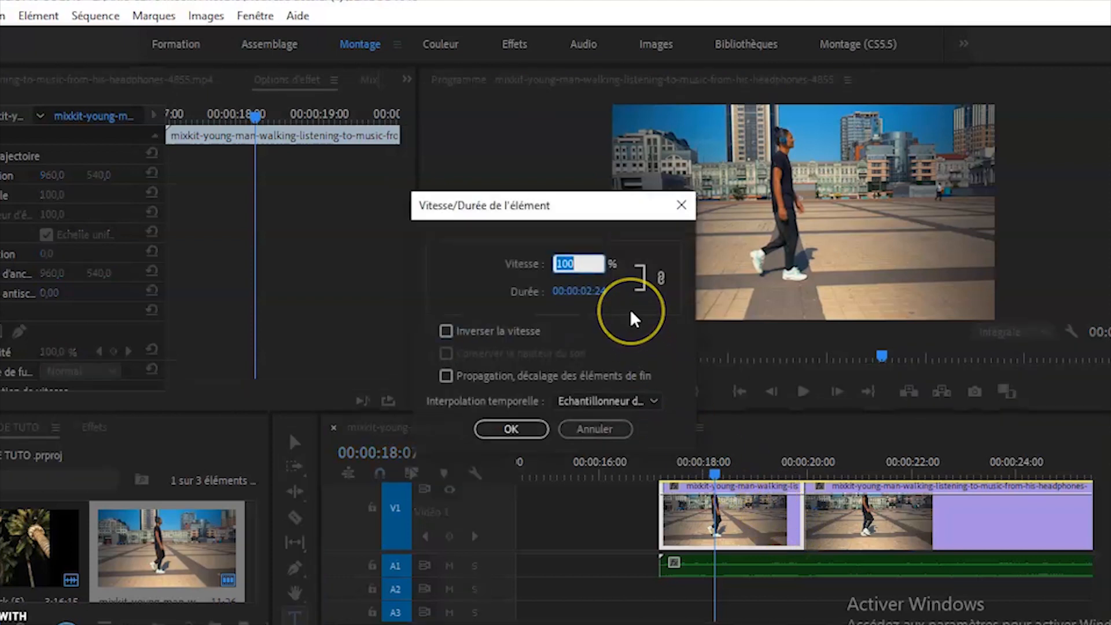
{"action": "type", "text": "50"}
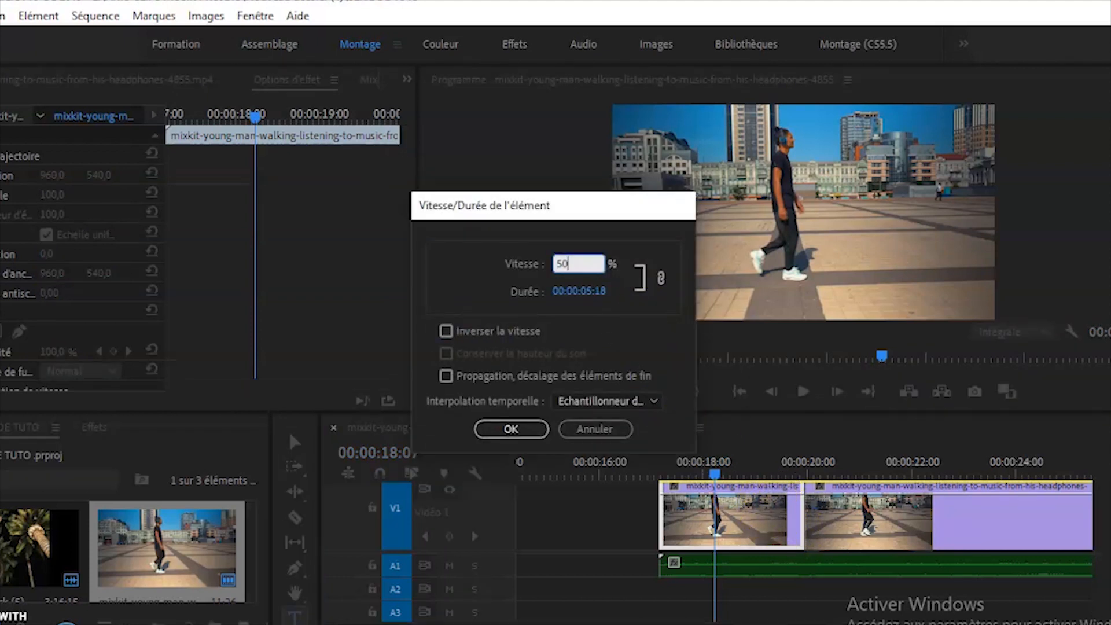
{"action": "key", "text": "Return"}
Speed up the section after the 00:00:19:29 cut so that it ends at about 00:00:22:06
{"action": "left_click", "coordinate": [880, 505]}
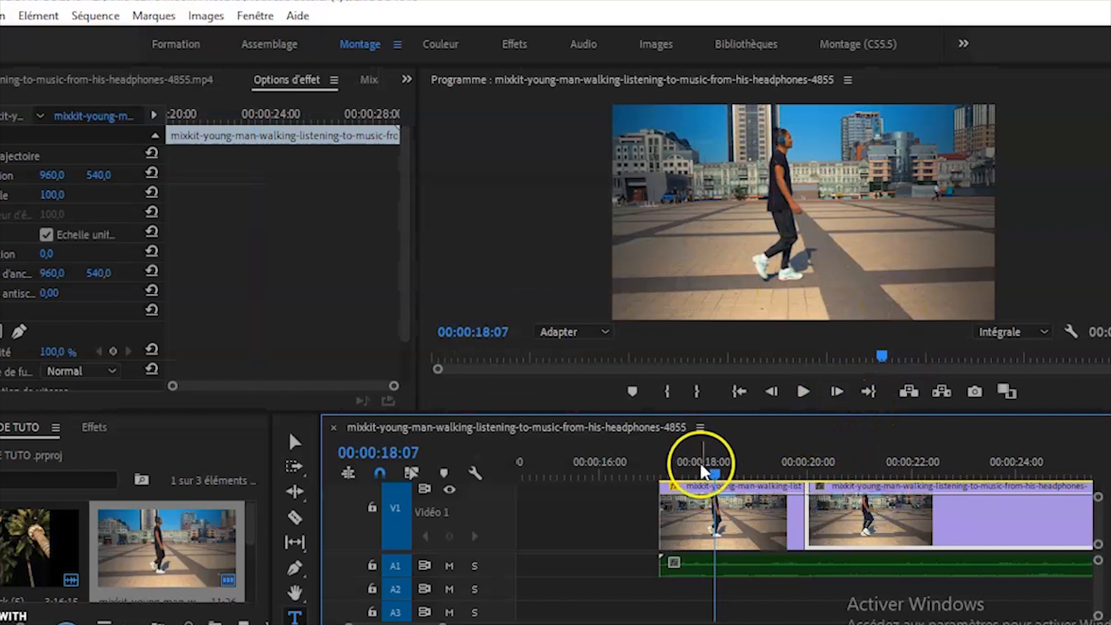
{"action": "left_click_drag", "start_coordinate": [710, 477], "coordinate": [891, 479]}
{"action": "right_click", "coordinate": [918, 526]}
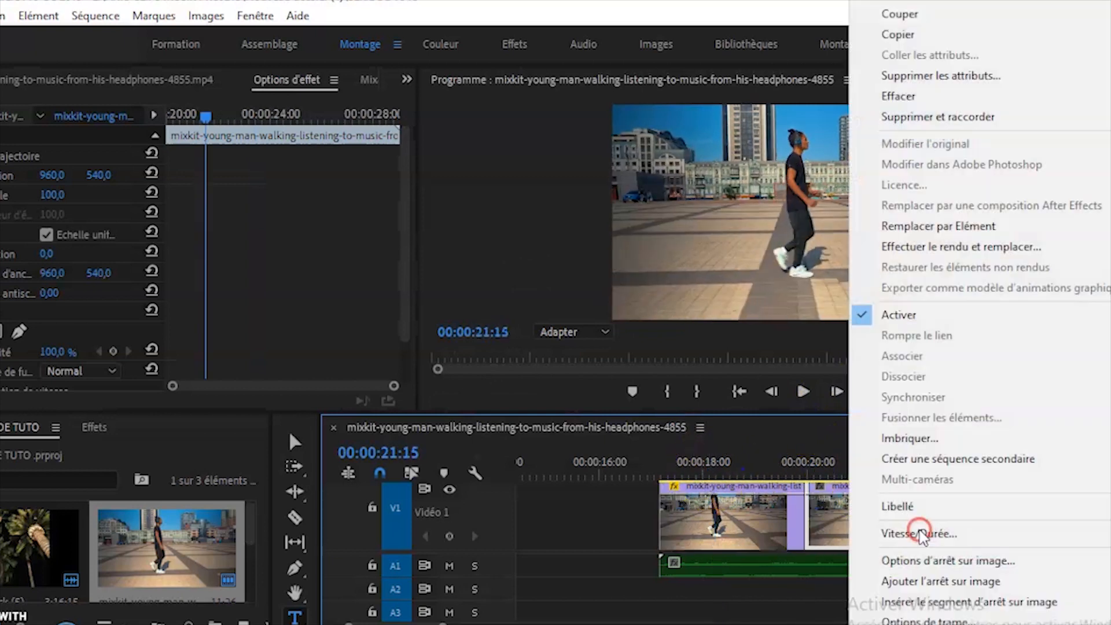
{"action": "left_click", "coordinate": [914, 529]}
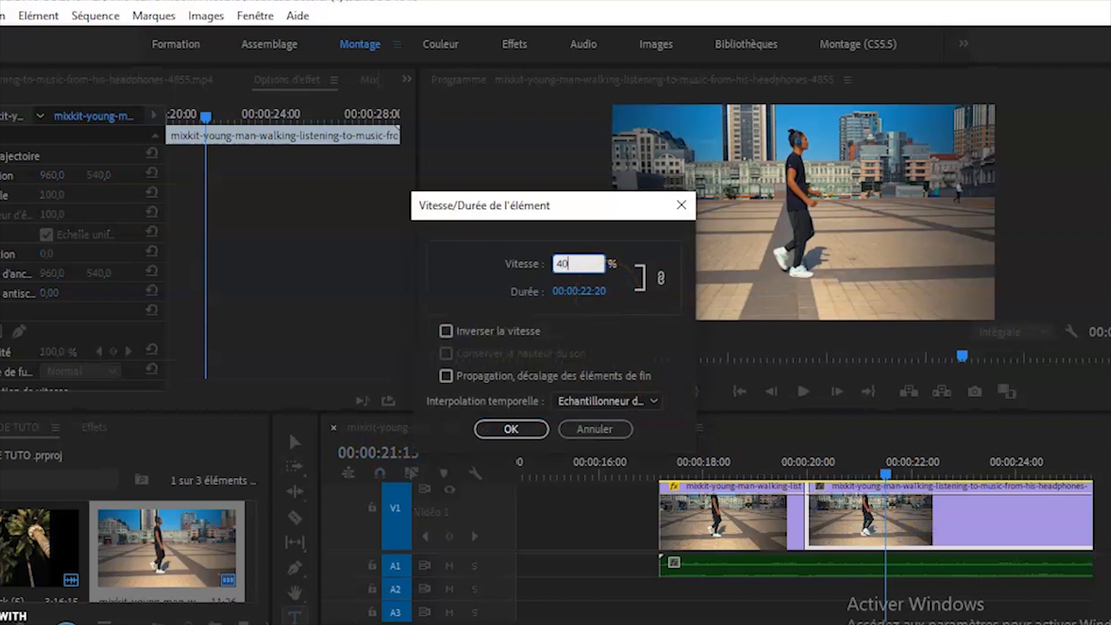
{"action": "left_click", "coordinate": [510, 429]}
Play the two-section walking clip from its start and replay the speed change across the cut
{"action": "left_click_drag", "start_coordinate": [886, 477], "coordinate": [666, 474]}
{"action": "key", "text": "space"}
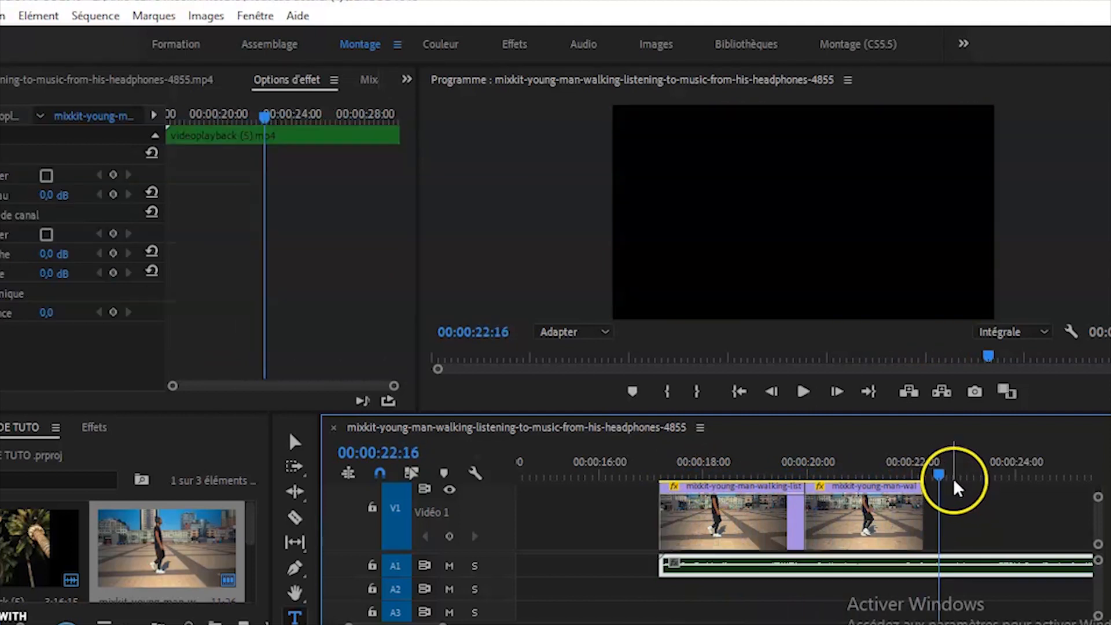
{"action": "left_click_drag", "start_coordinate": [942, 474], "coordinate": [759, 476]}
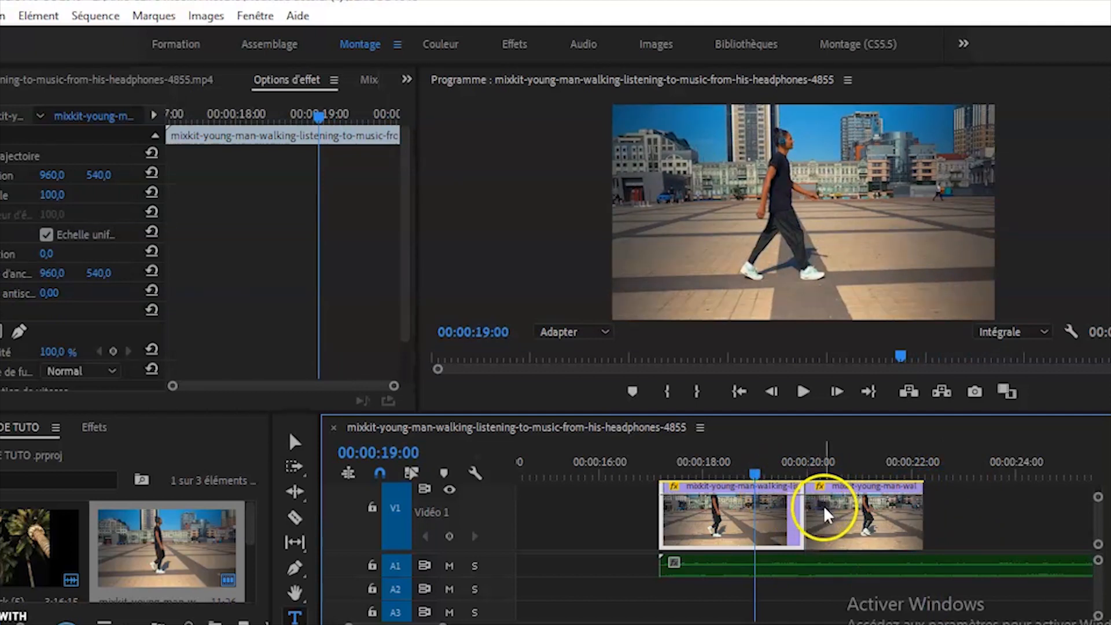
{"action": "key", "text": "space"}
{"action": "left_click", "coordinate": [903, 521]}
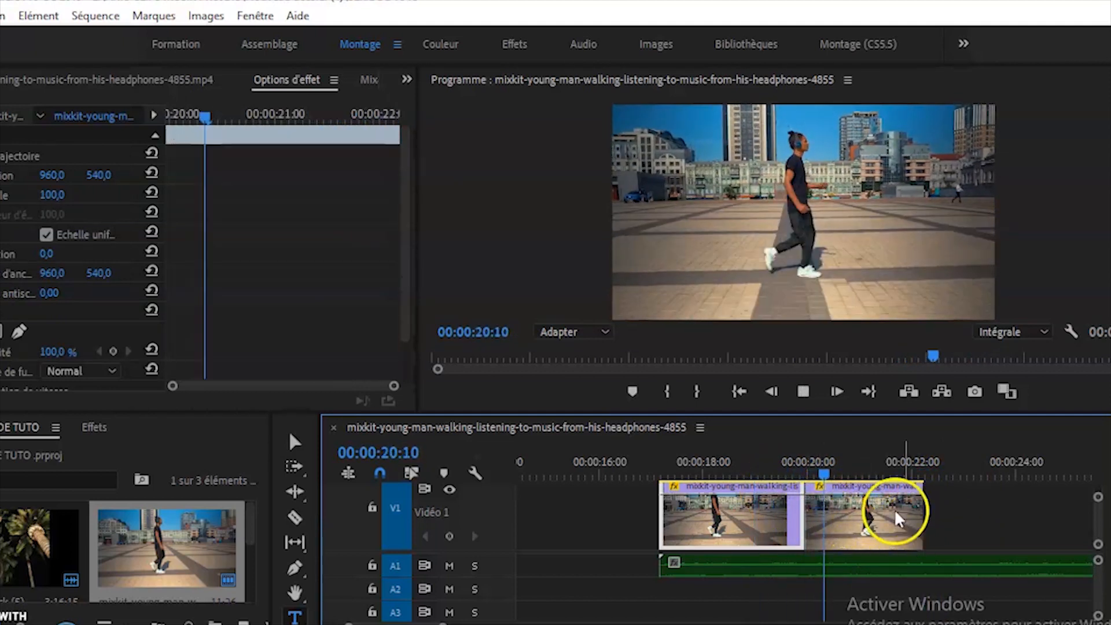
{"action": "left_click_drag", "start_coordinate": [826, 478], "coordinate": [789, 473]}
{"action": "key", "text": "space"}
{"action": "left_click", "coordinate": [904, 505]}
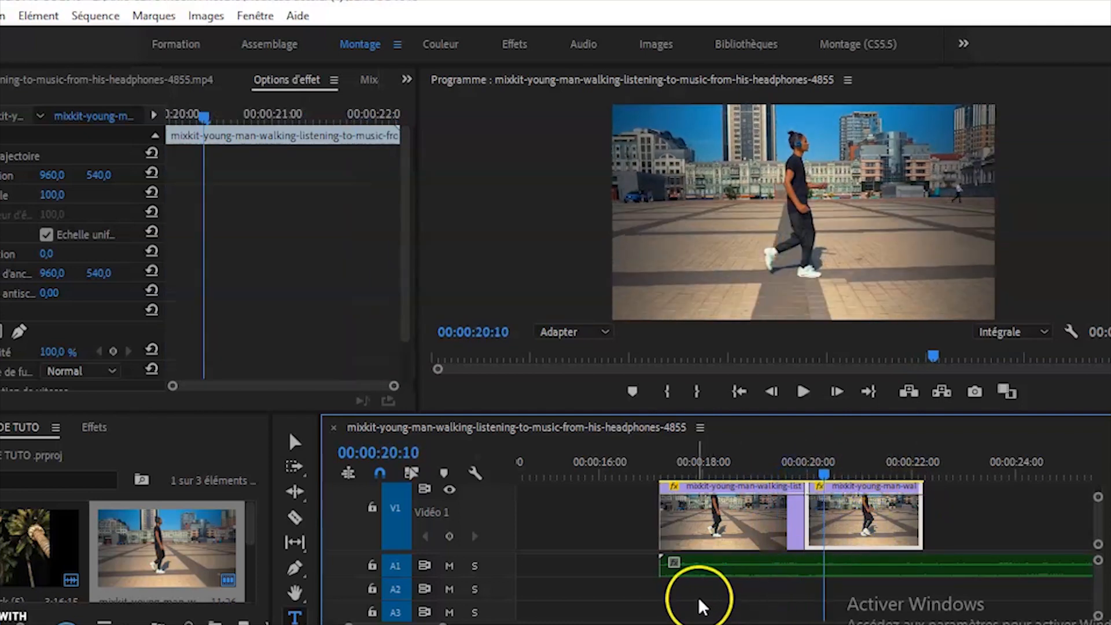
Replay the slowed section of the second clip and the jump into the fast section from about 00:00:19:00
{"action": "left_click_drag", "start_coordinate": [443, 624], "coordinate": [507, 624]}
{"action": "mouse_move", "coordinate": [737, 469]}
{"action": "left_mouse_down"}
{"action": "mouse_move", "coordinate": [728, 471]}
{"action": "mouse_move", "coordinate": [746, 472]}
{"action": "mouse_move", "coordinate": [709, 474]}
{"action": "mouse_move", "coordinate": [721, 477]}
{"action": "left_mouse_up"}
{"action": "key", "text": "space"}
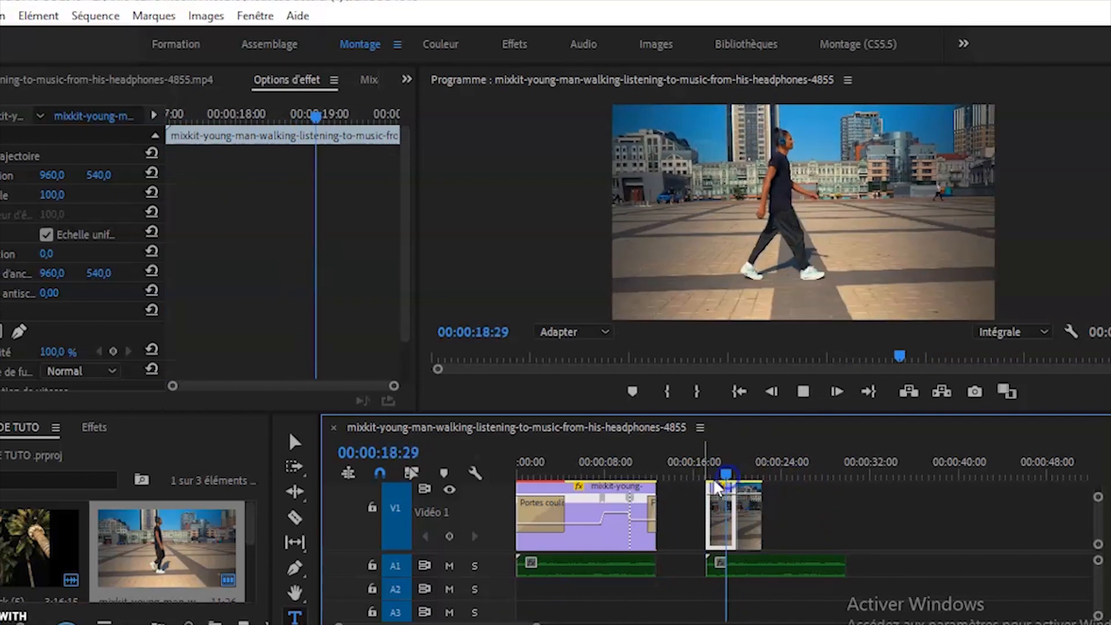
{"action": "left_click_drag", "start_coordinate": [537, 624], "coordinate": [444, 624]}
{"action": "left_click_drag", "start_coordinate": [807, 475], "coordinate": [758, 481]}
{"action": "key", "text": "space"}
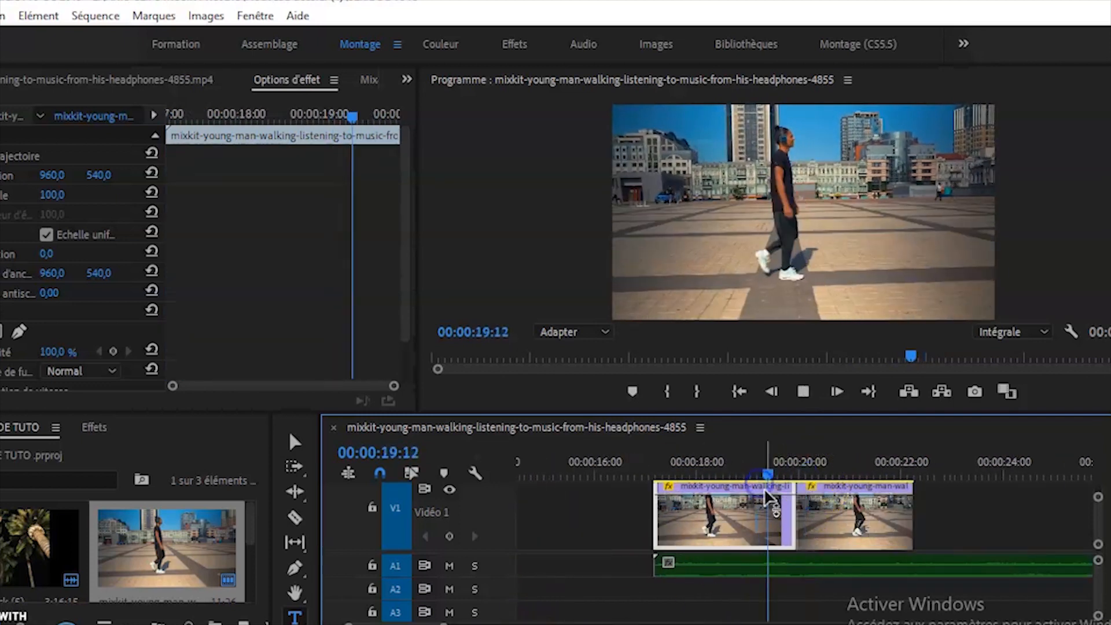
{"action": "left_click", "coordinate": [685, 550]}
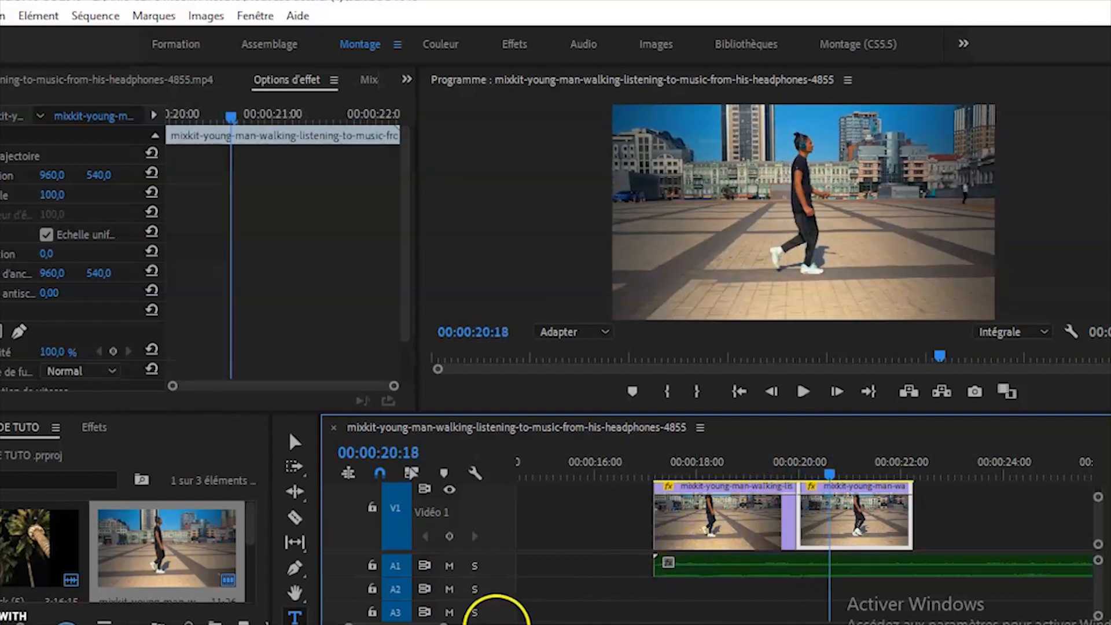
Play the speed-ramped first clip from the sequence start through its closing transition for comparison, and save the project
{"action": "left_click_drag", "start_coordinate": [444, 624], "coordinate": [491, 624]}
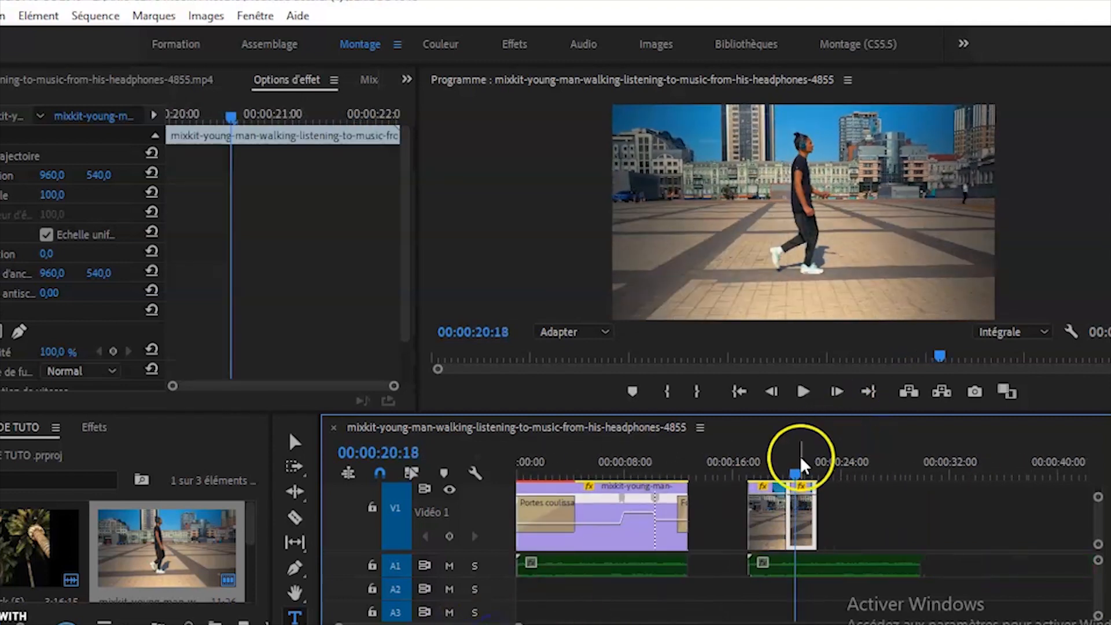
{"action": "left_click_drag", "start_coordinate": [794, 474], "coordinate": [508, 491]}
{"action": "key", "text": "space"}
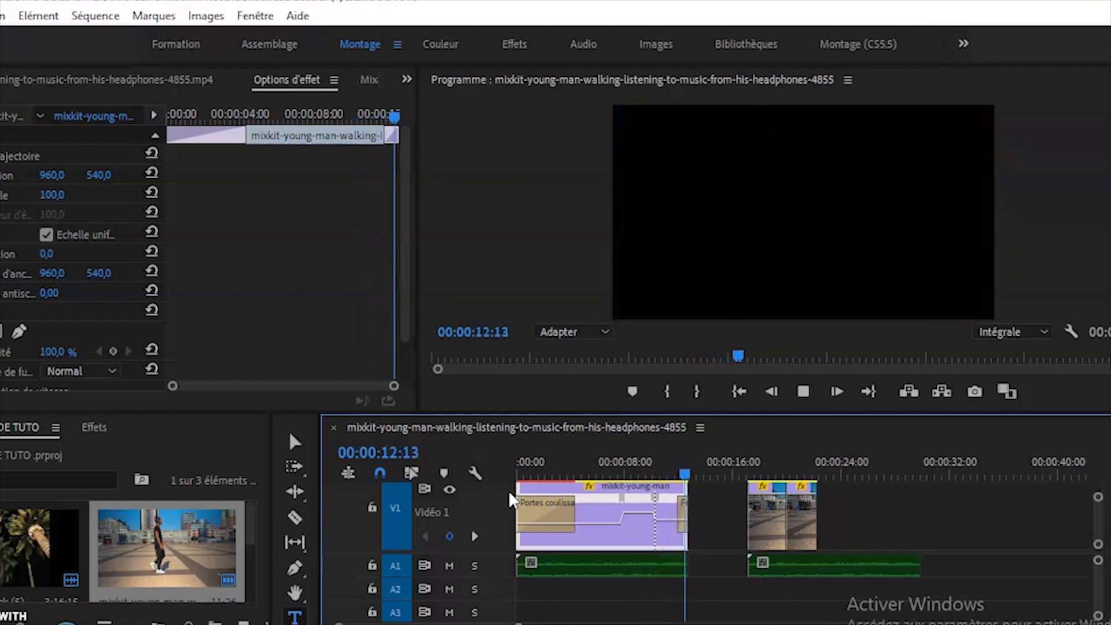
{"action": "key", "text": "space"}
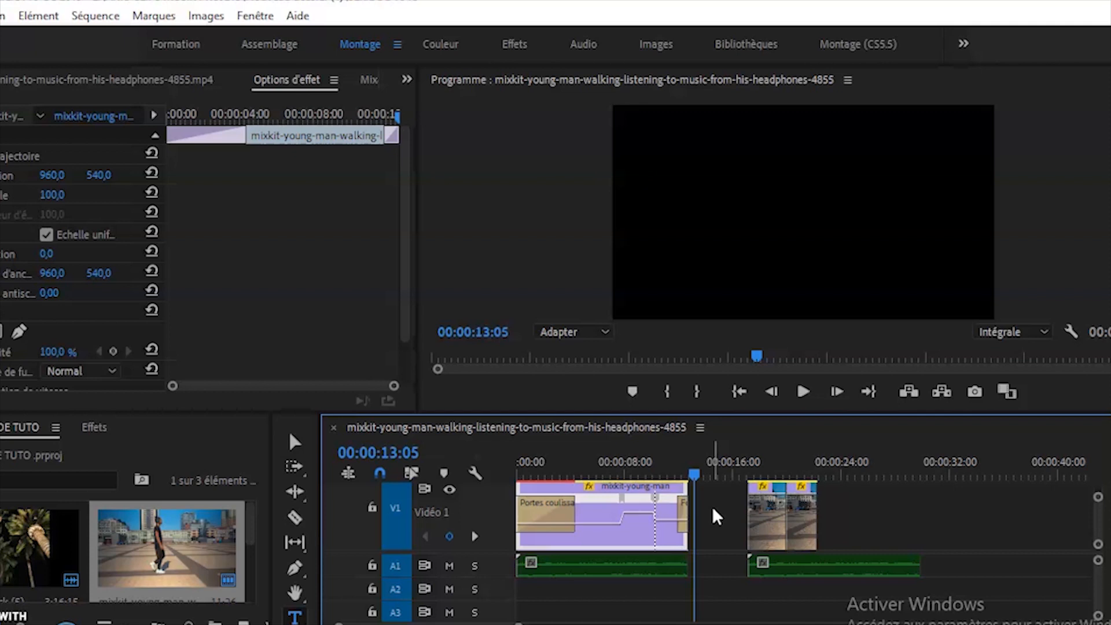
{"action": "key", "text": "ctrl+s"}
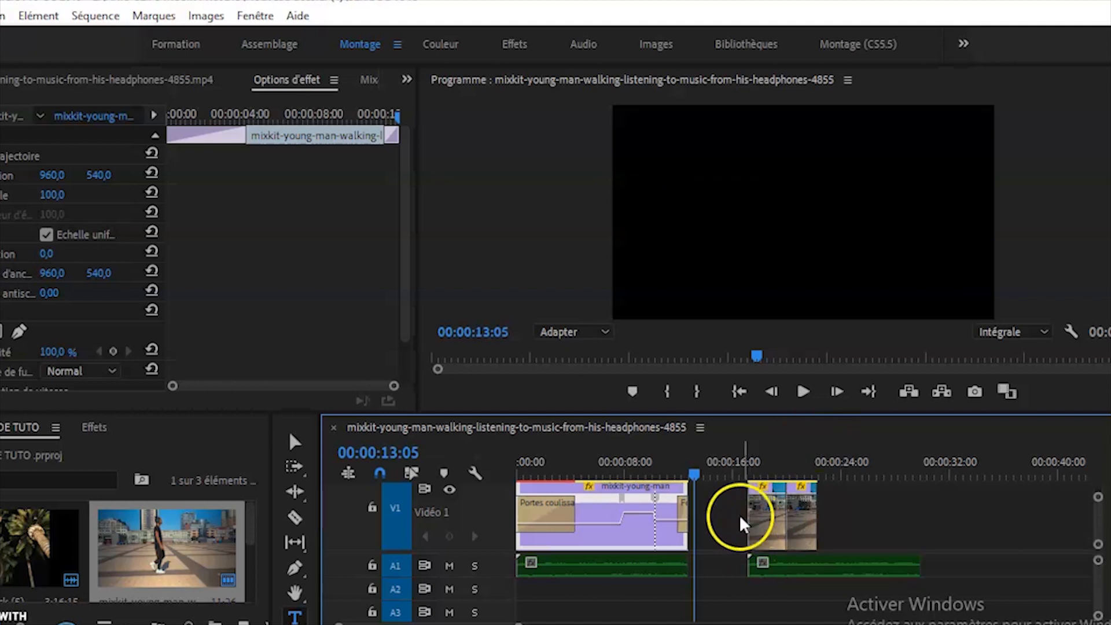
Compare the first clip's ramp near 00:00:07:09 with the cut at 00:00:19:29 by playing across the cut
{"action": "left_click_drag", "start_coordinate": [692, 474], "coordinate": [615, 475]}
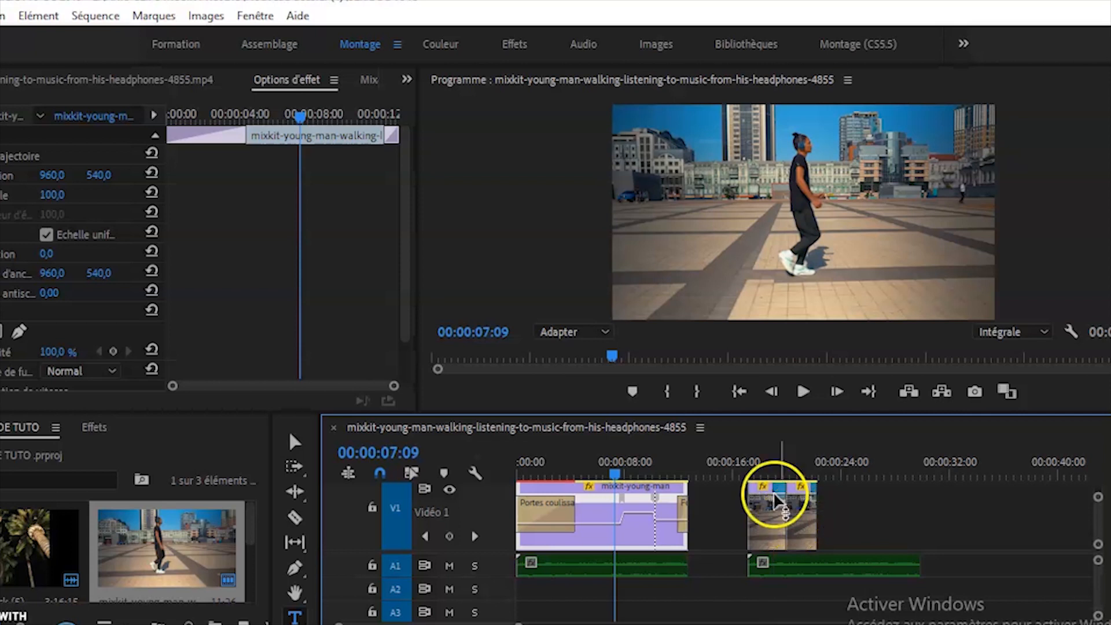
{"action": "left_click", "coordinate": [785, 463]}
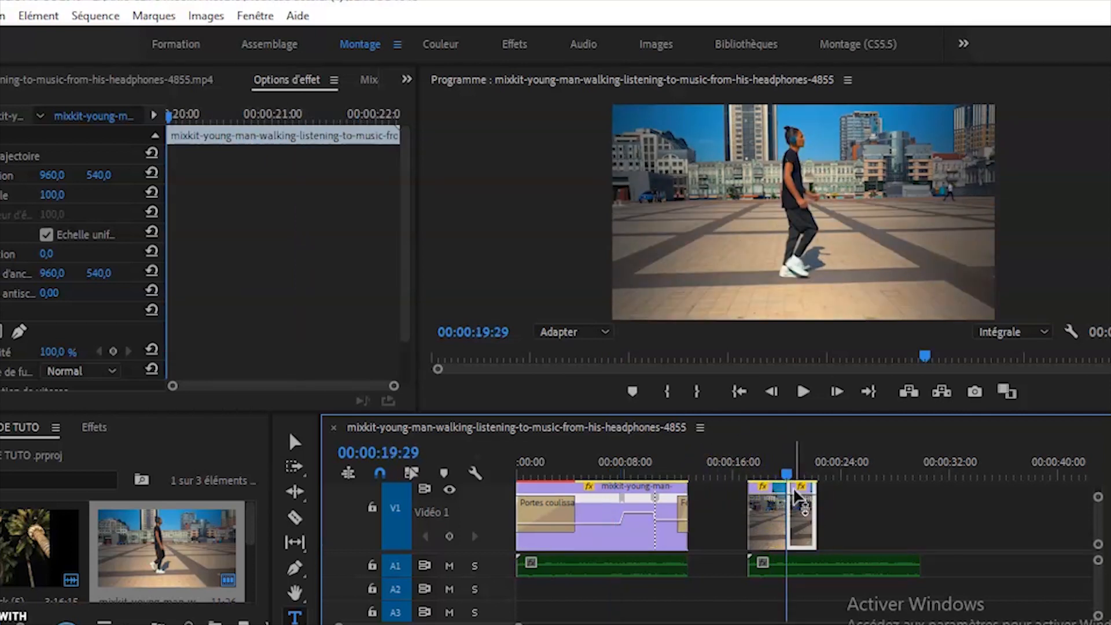
{"action": "left_click", "coordinate": [775, 471]}
{"action": "key", "text": "space"}
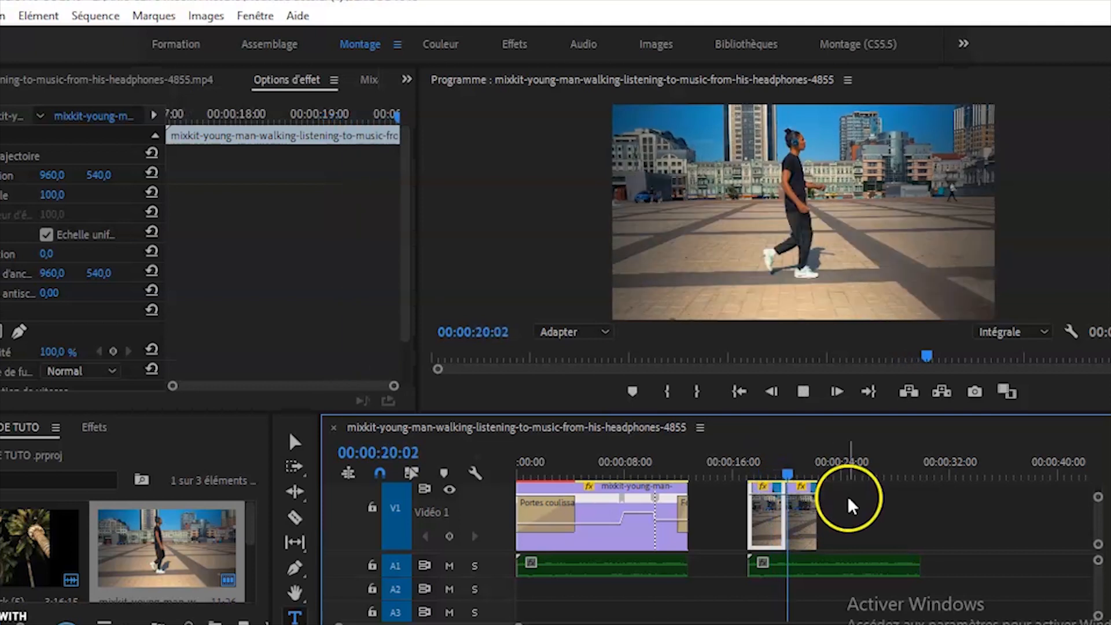
{"action": "key", "text": "space"}
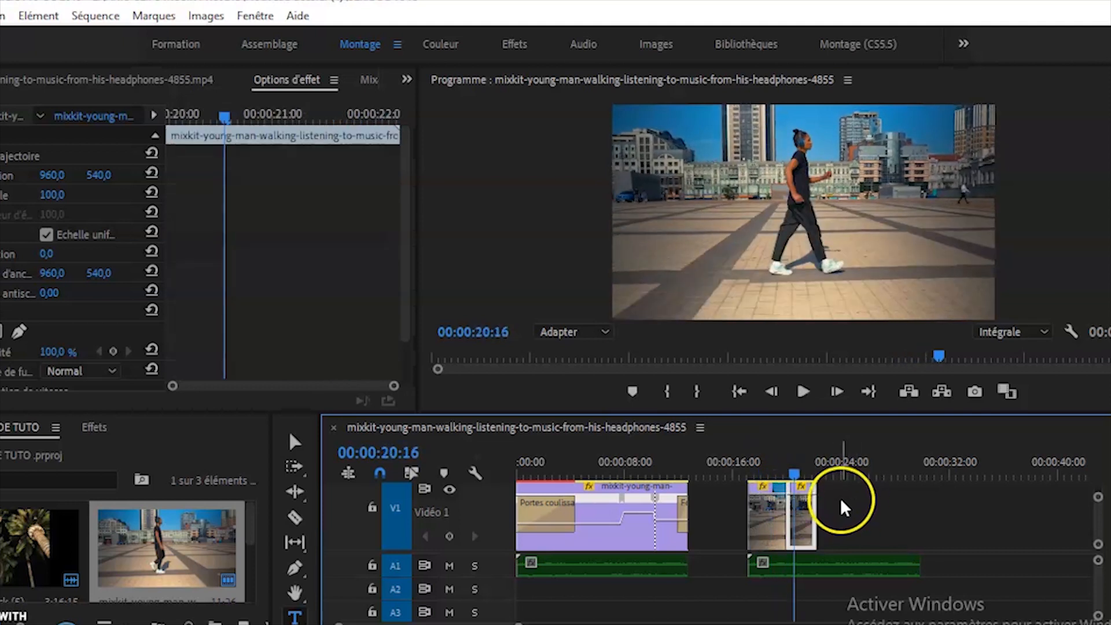
{"action": "left_click", "coordinate": [786, 472]}
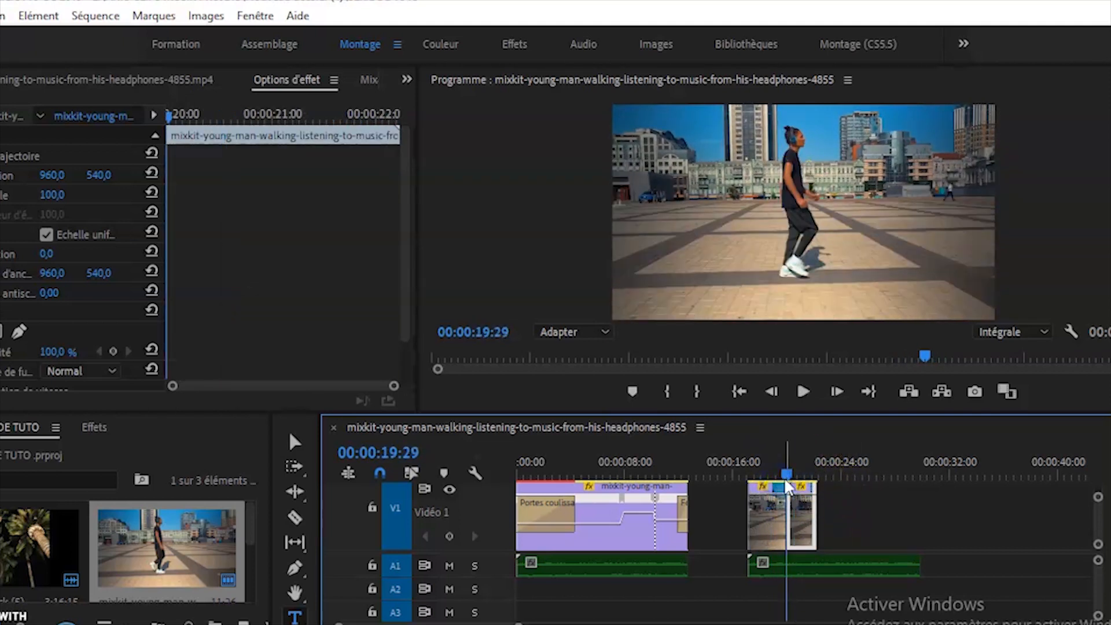
Play the first walking clip with its ramp and transitions once more past its end, and save the project again
{"action": "left_click_drag", "start_coordinate": [786, 471], "coordinate": [526, 488]}
{"action": "key", "text": "space"}
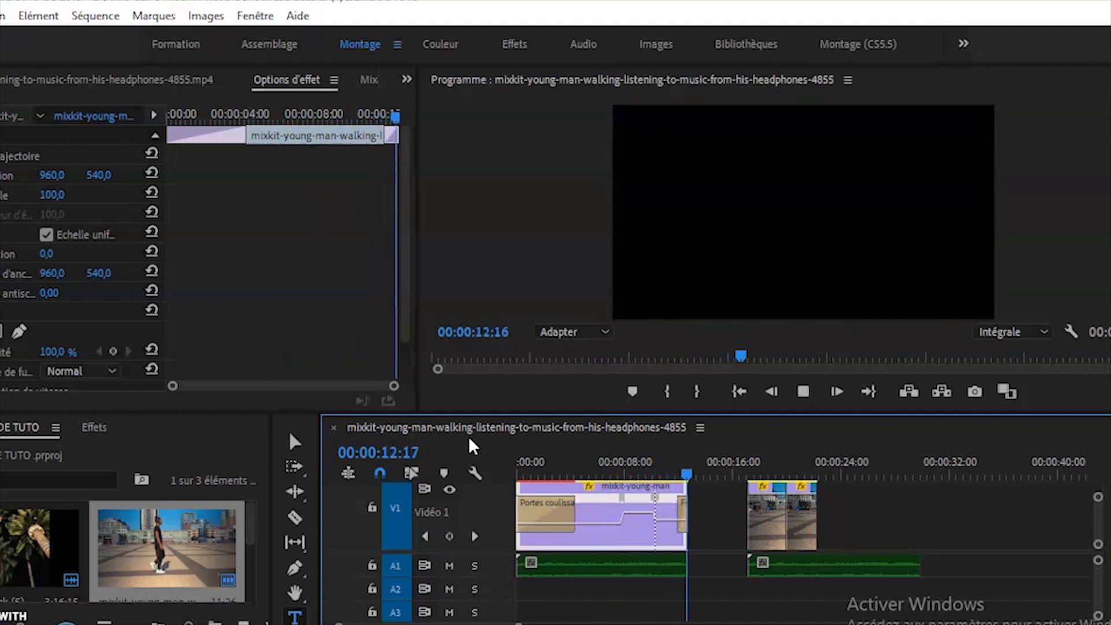
{"action": "key", "text": "space"}
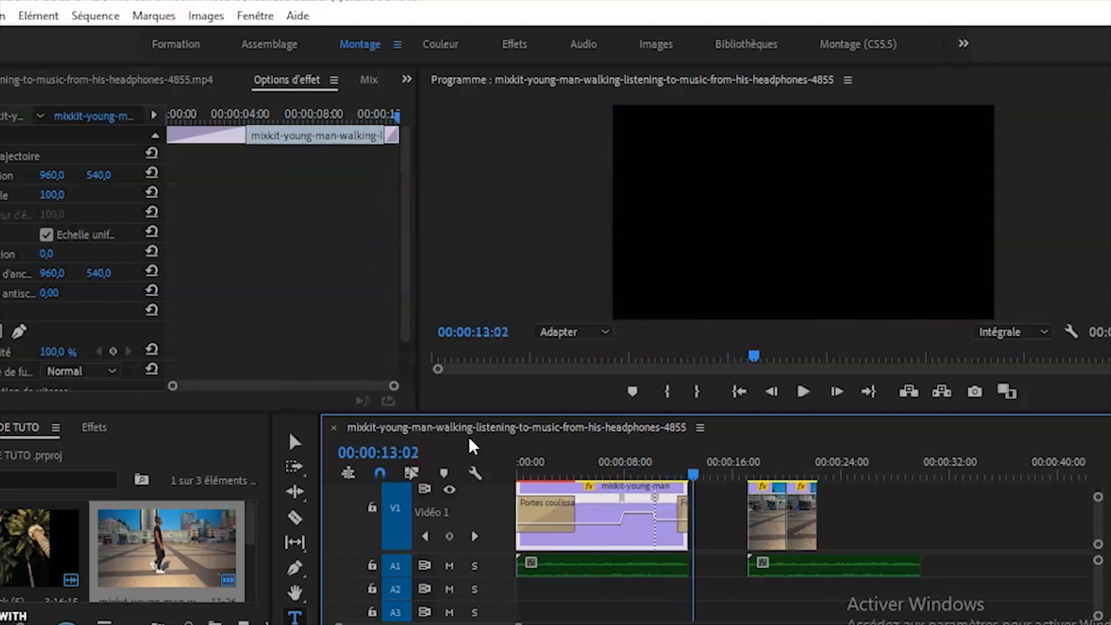
{"action": "key", "text": "ctrl+s"}
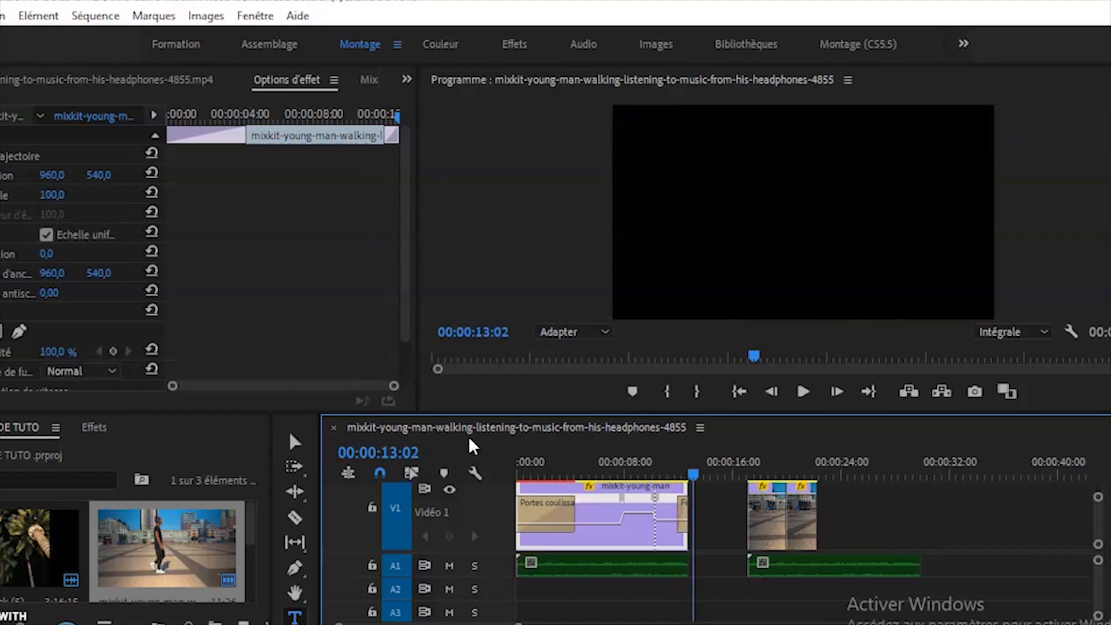